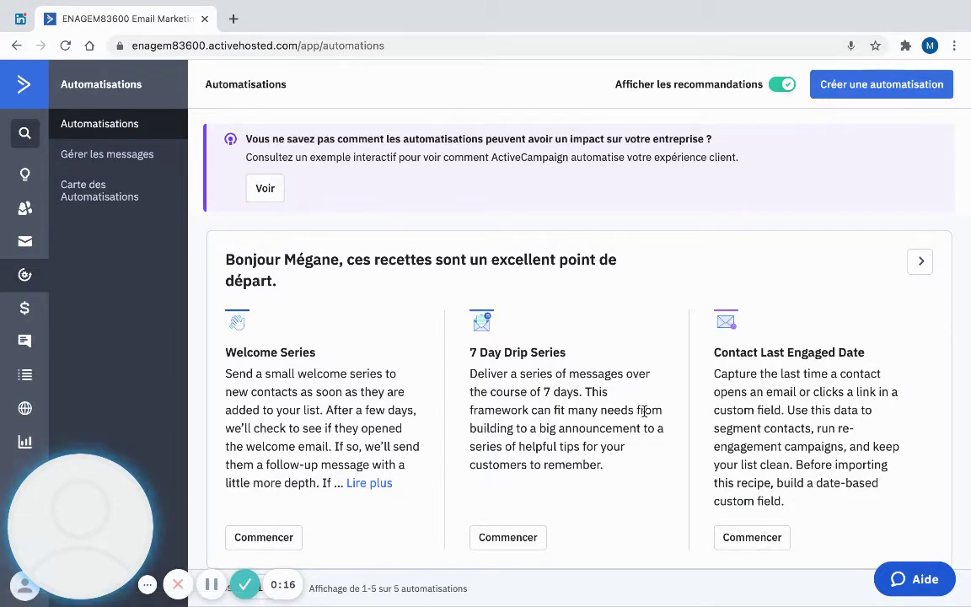
Step: Create a new automation using the "Démarrer à partir de zéro" recipe
scroll(643, 410, down, 3)
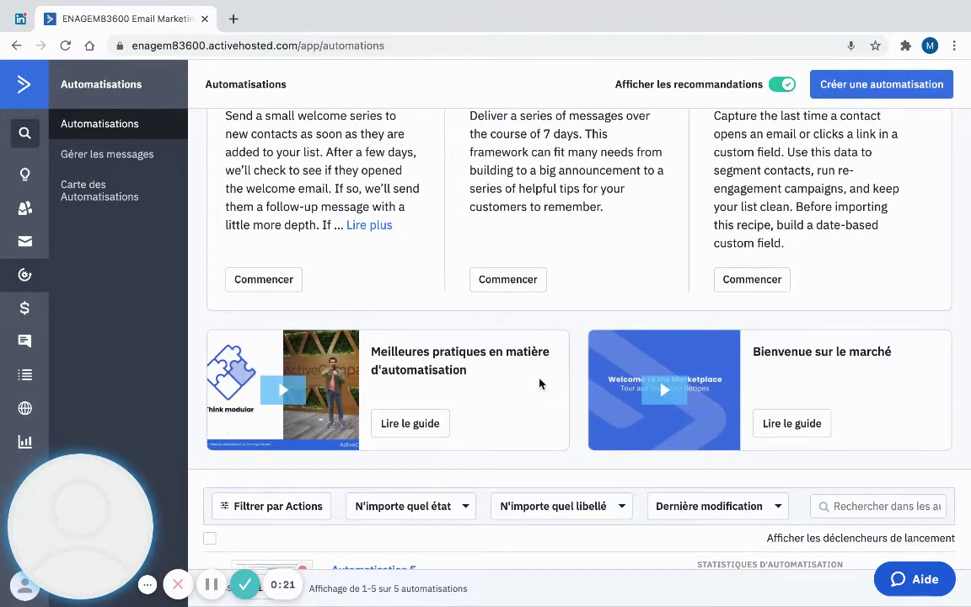
scroll(516, 389, down, 5)
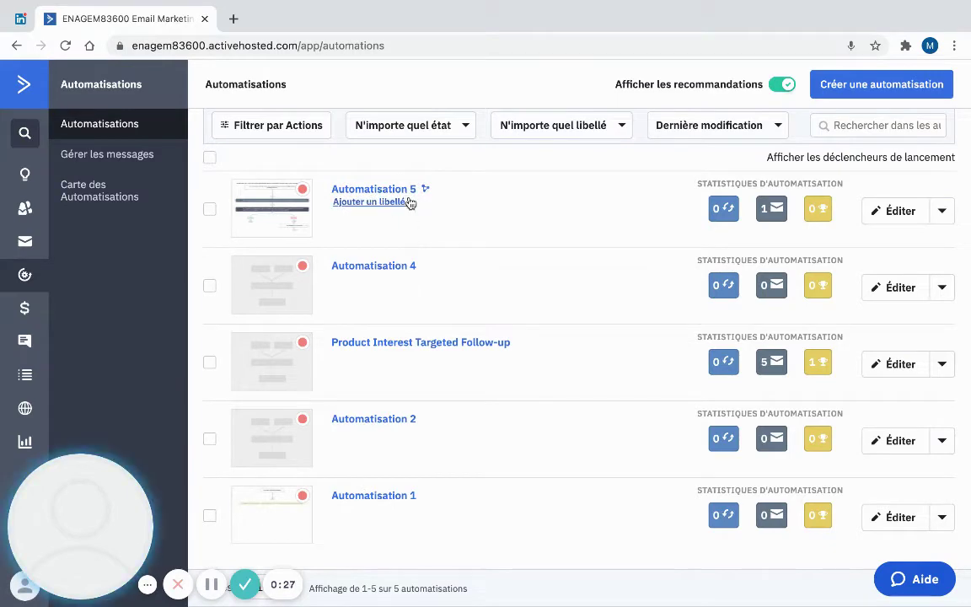
scroll(496, 191, up, 5)
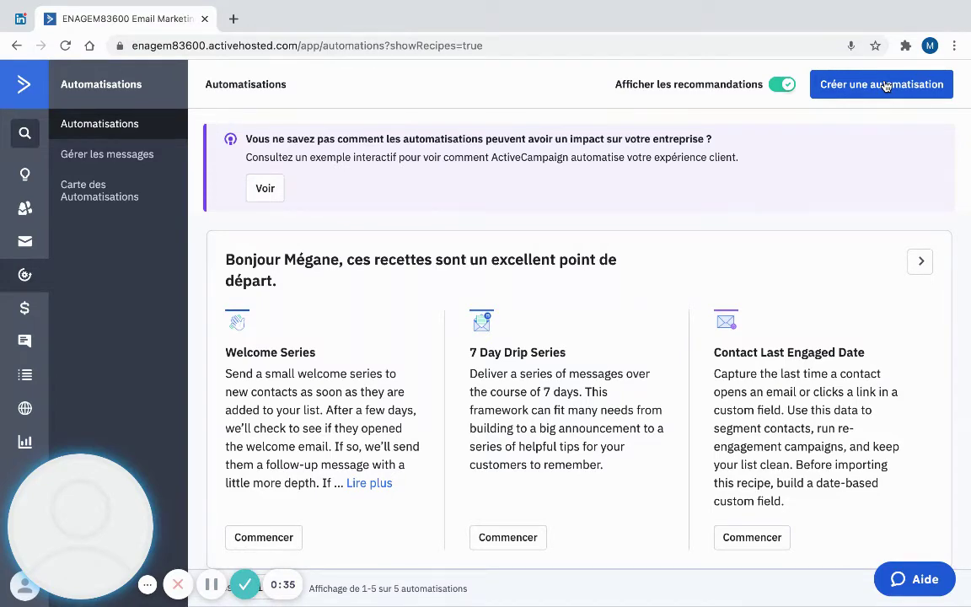
click(884, 84)
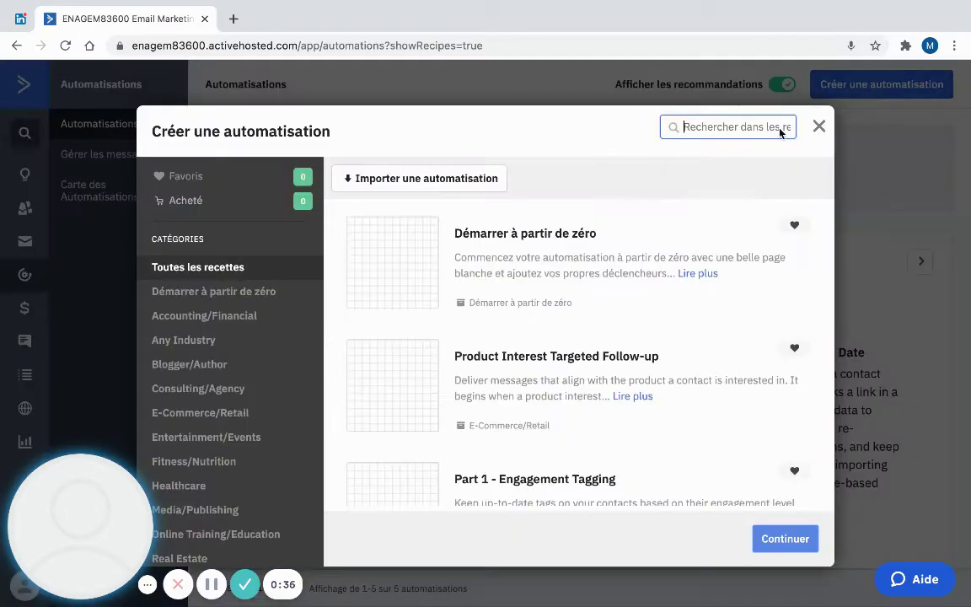
click(215, 582)
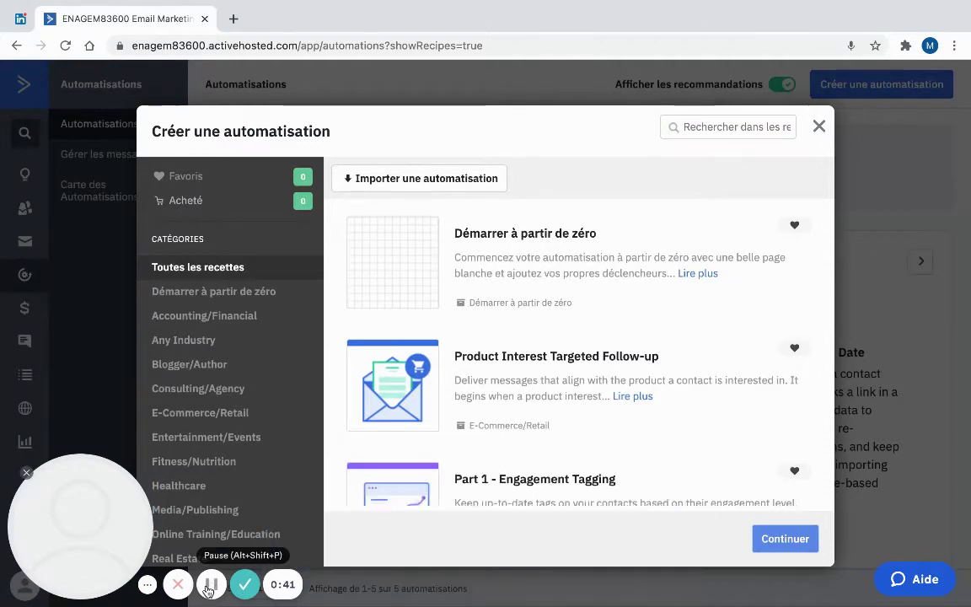
click(565, 260)
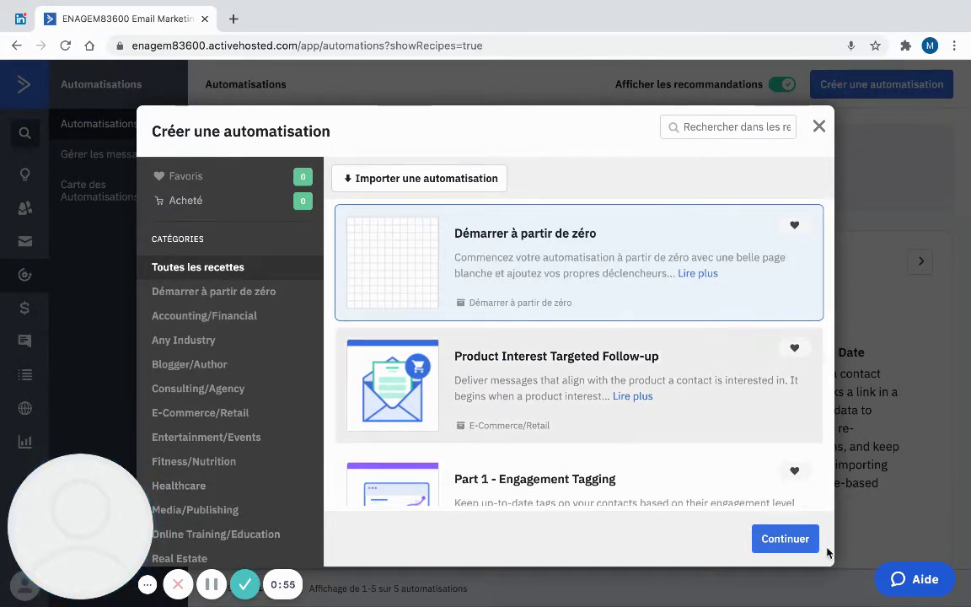
click(786, 546)
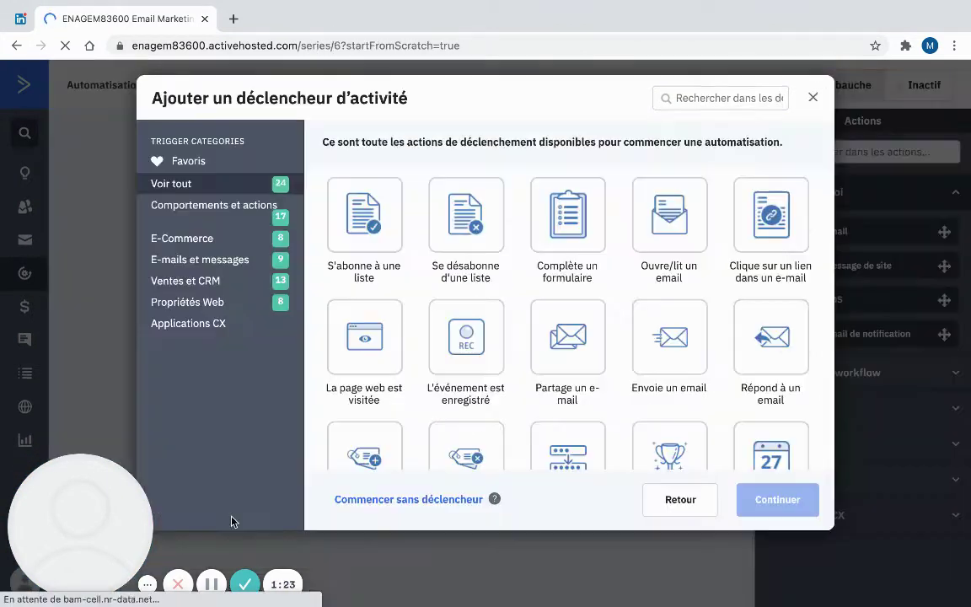
click(211, 584)
click(215, 588)
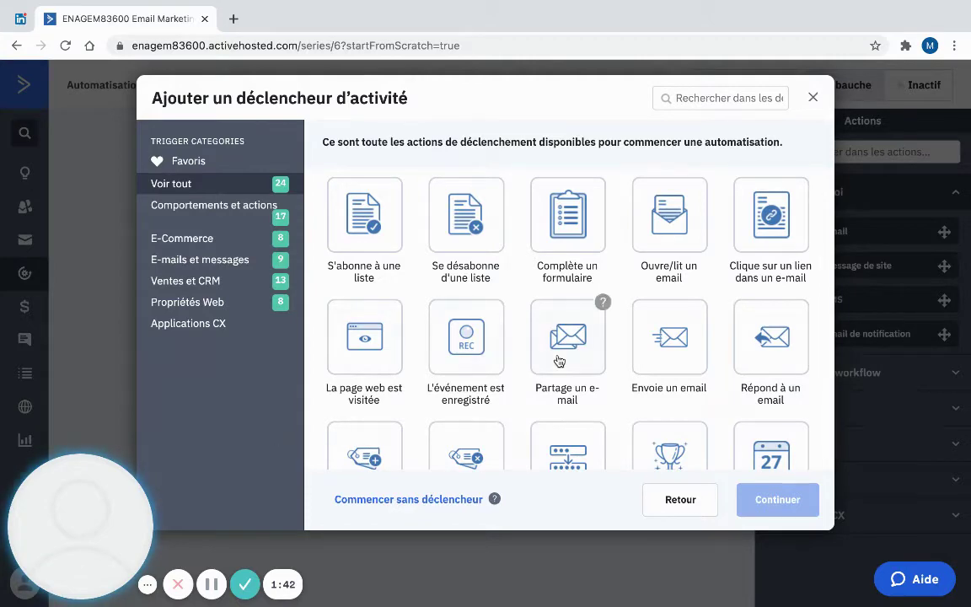
Step: Choose "Effectue un achat" as the automation's start trigger and continue to its options
scroll(557, 361, down, 4)
scroll(558, 361, up, 1)
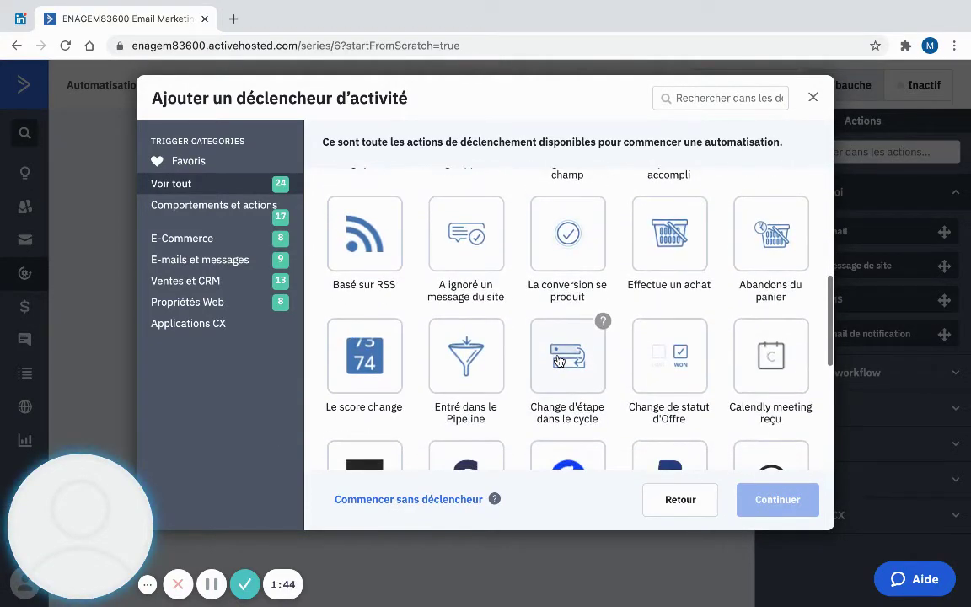
click(685, 230)
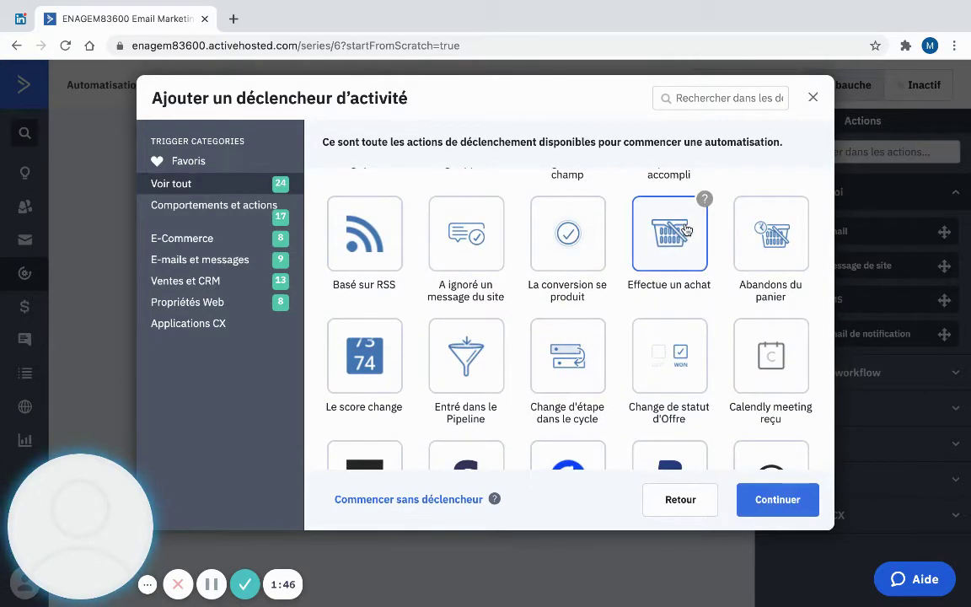
click(779, 508)
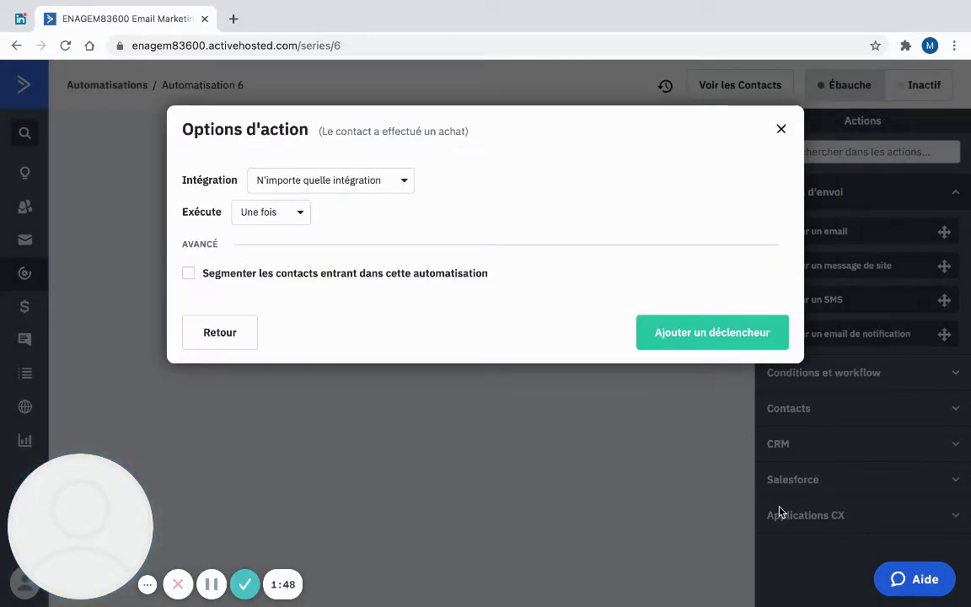
Step: Add the purchase trigger with any integration, one-time execution and contact segmentation enabled, and dismiss the new-action dialog
click(400, 182)
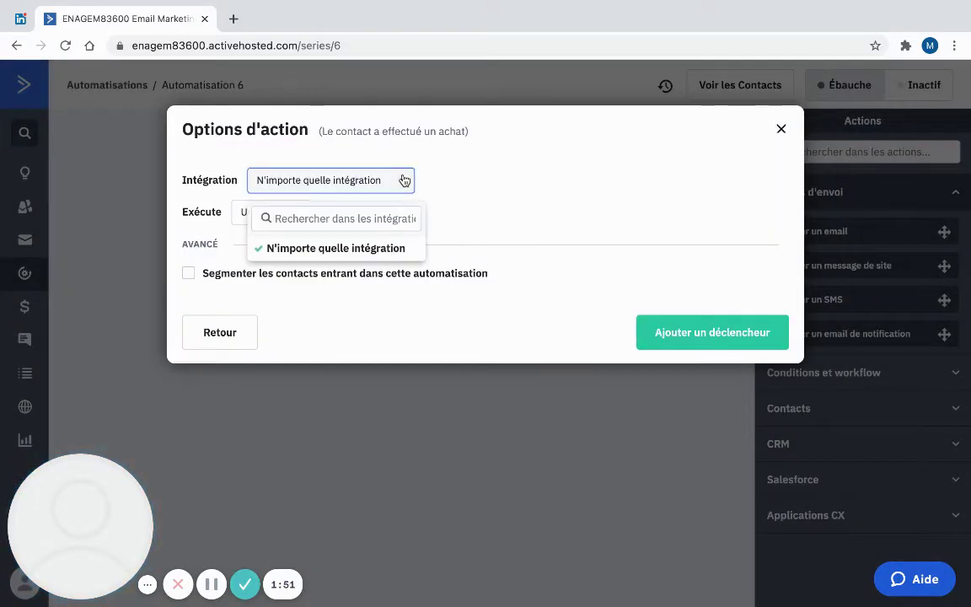
click(455, 197)
click(299, 213)
click(331, 220)
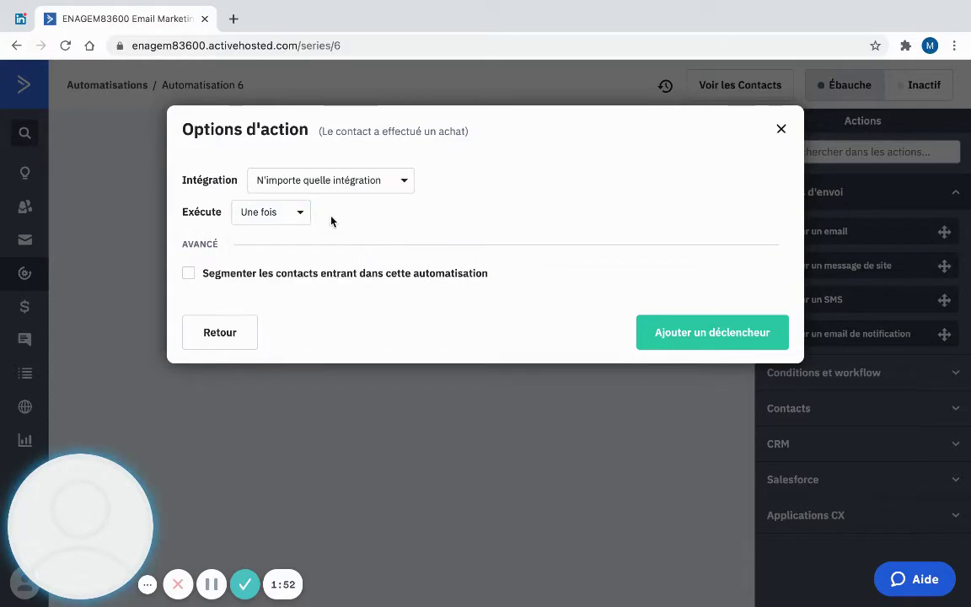
click(188, 274)
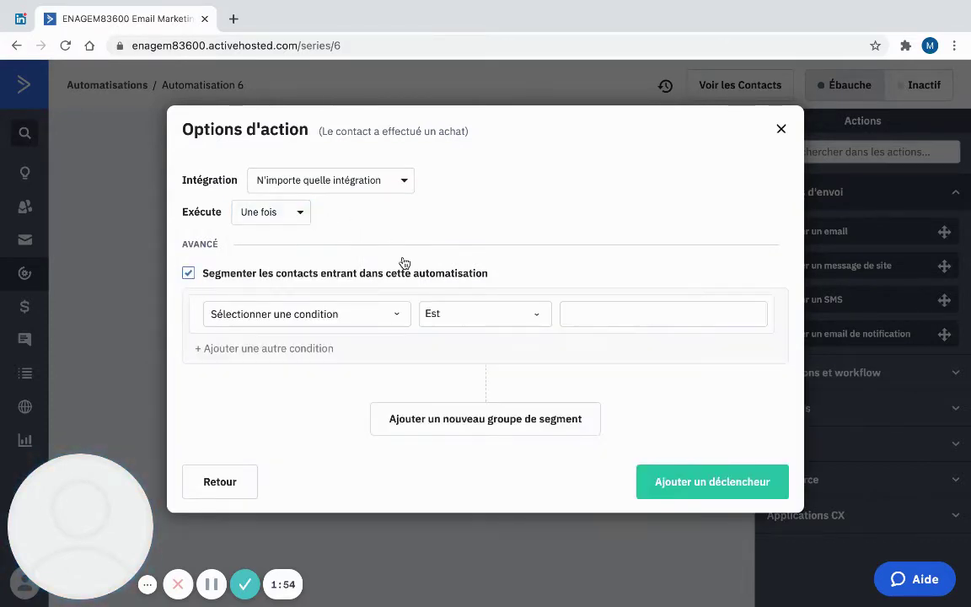
click(398, 310)
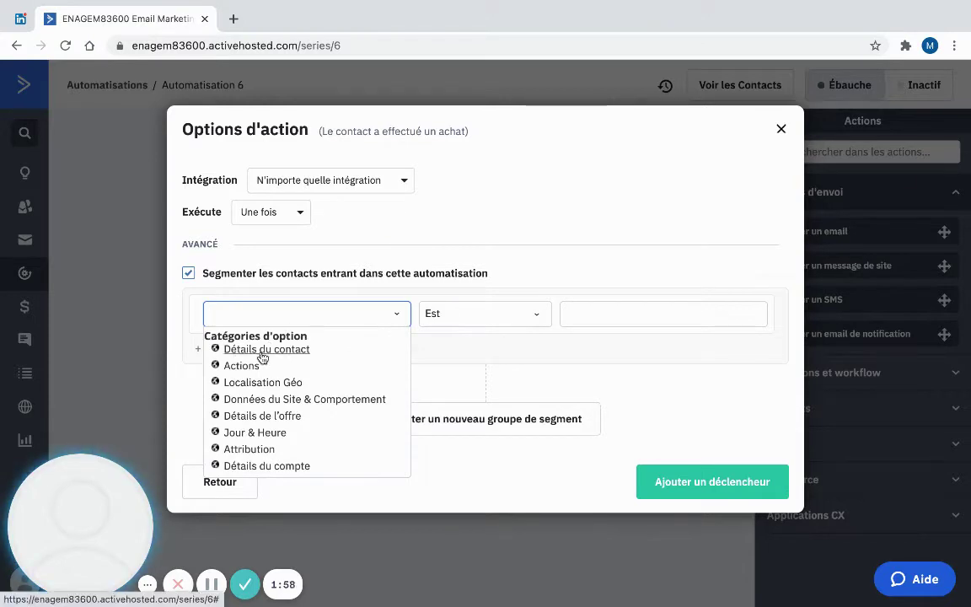
click(512, 243)
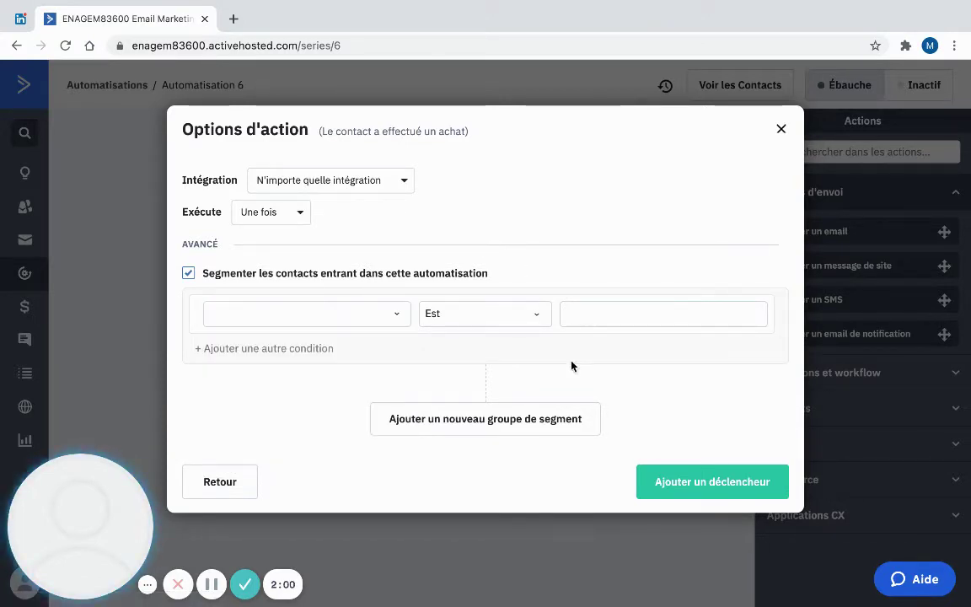
click(745, 489)
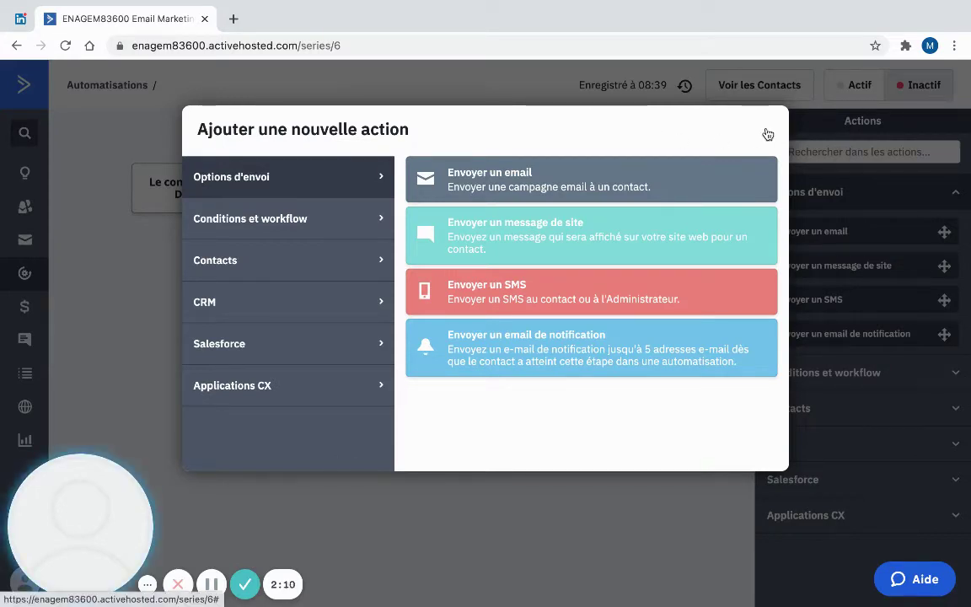
click(768, 134)
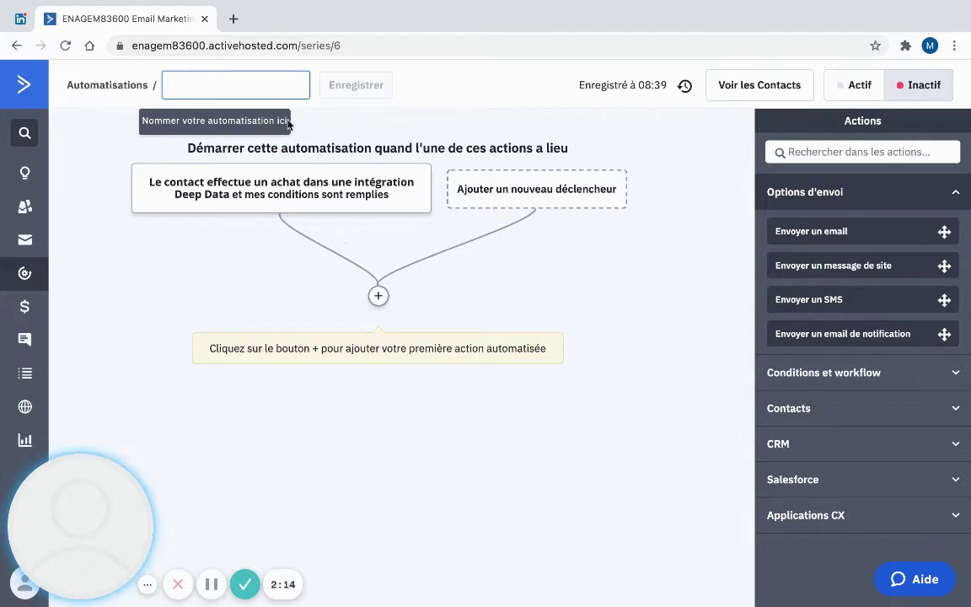
mouse_move(163, 204)
click(210, 583)
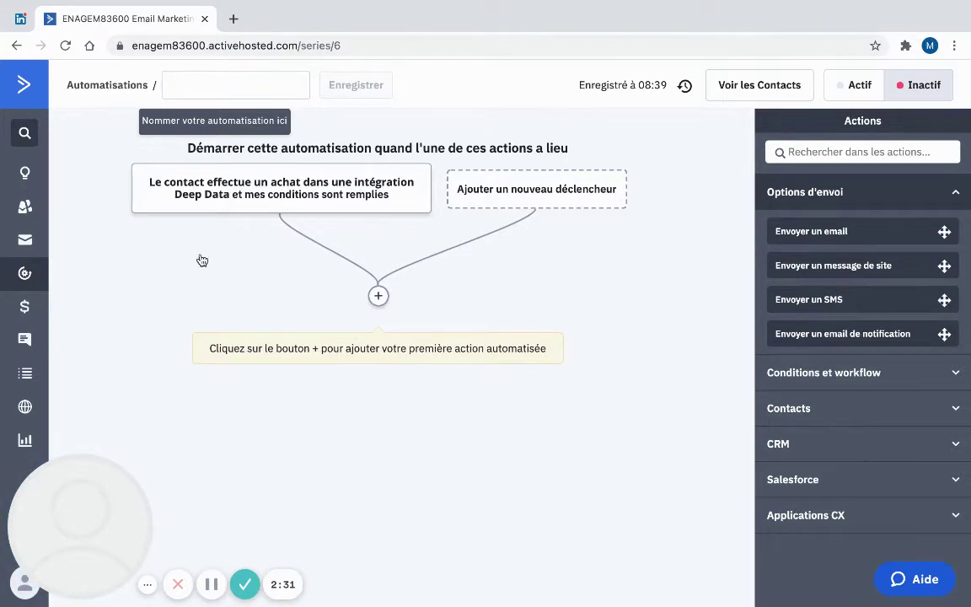
Step: Add a send-email action below the trigger and create a new email for it named "Email de remerciement"
click(378, 297)
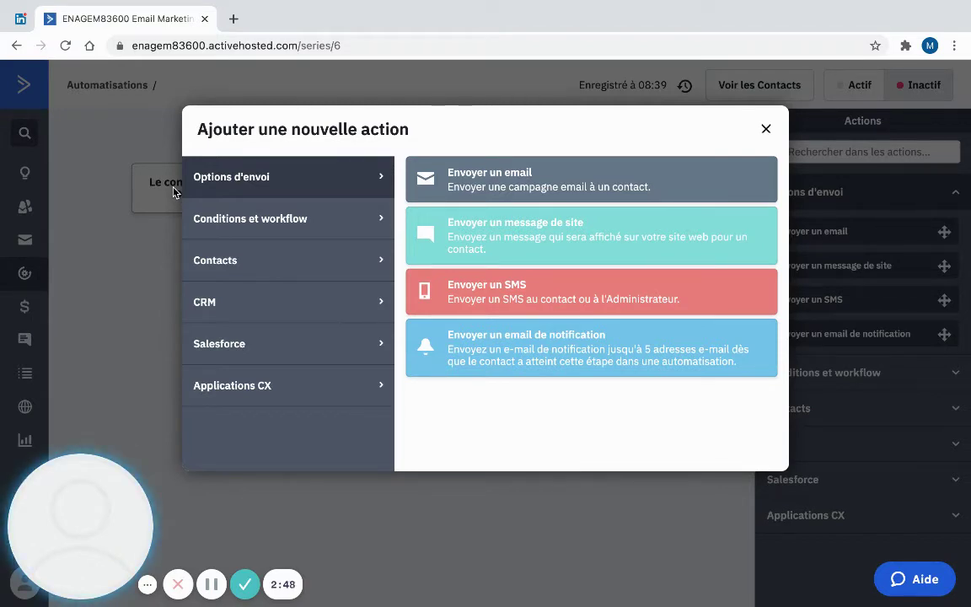
click(524, 173)
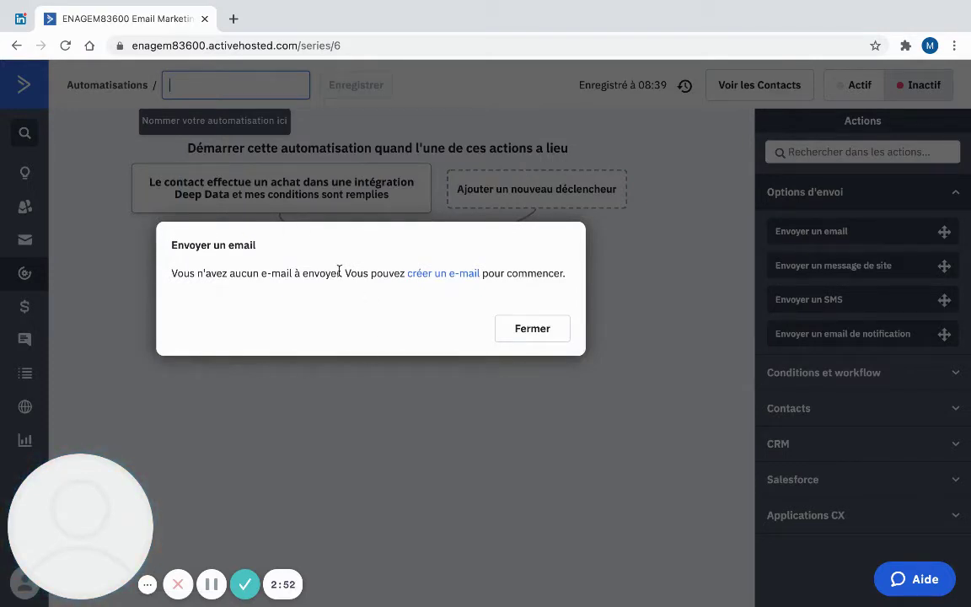
click(442, 278)
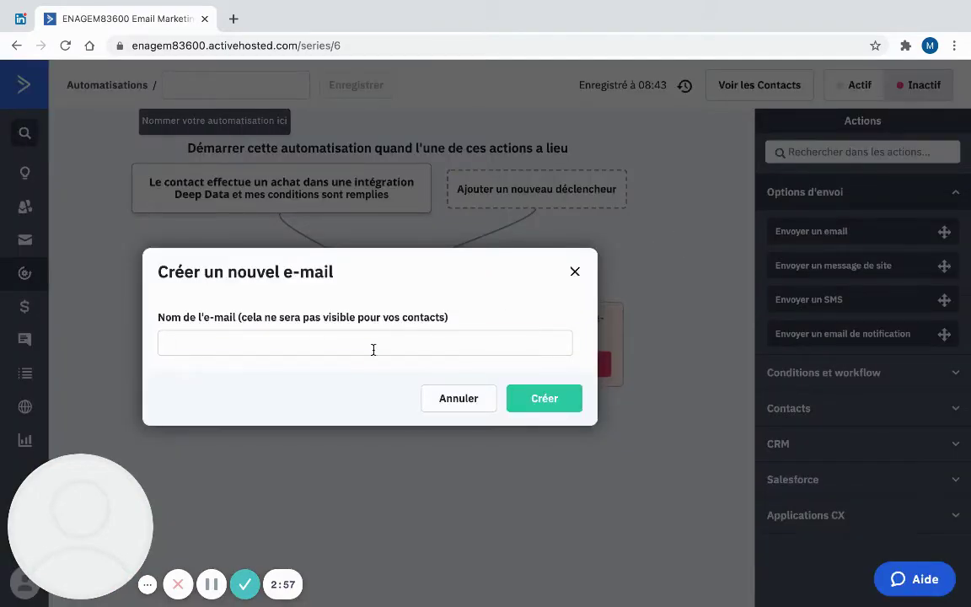
click(373, 348)
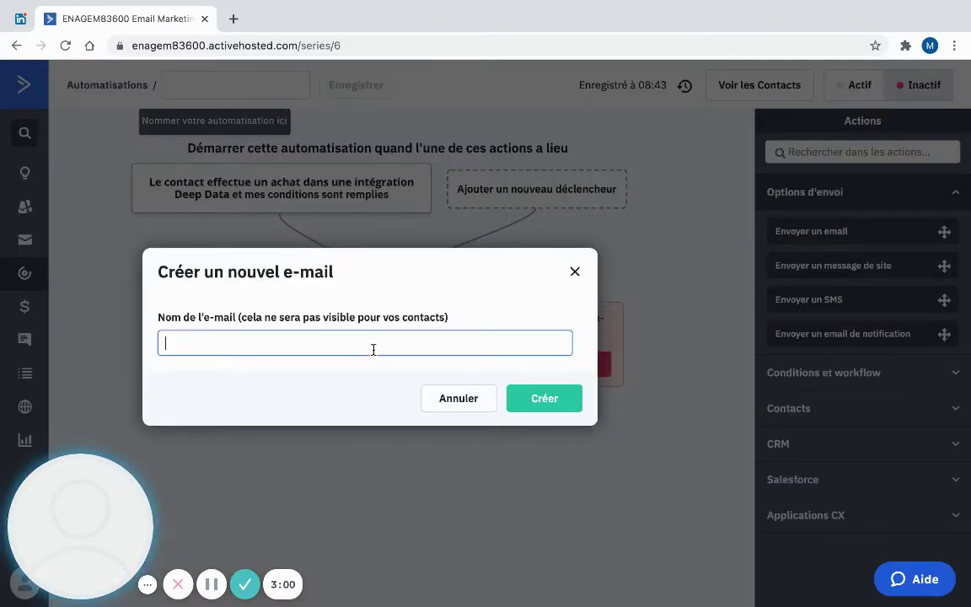
text(Emia)
text(l)
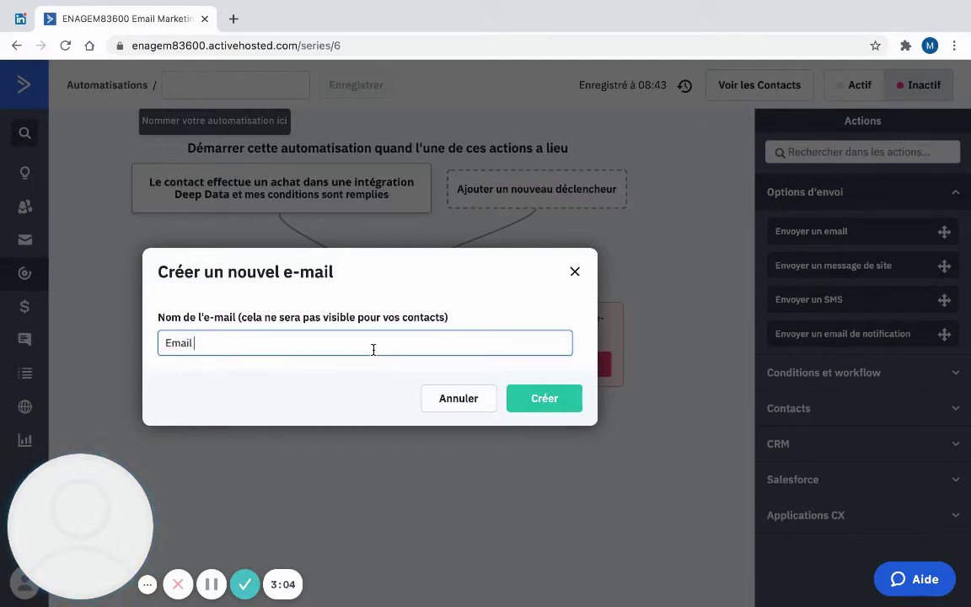
text( de remerciement)
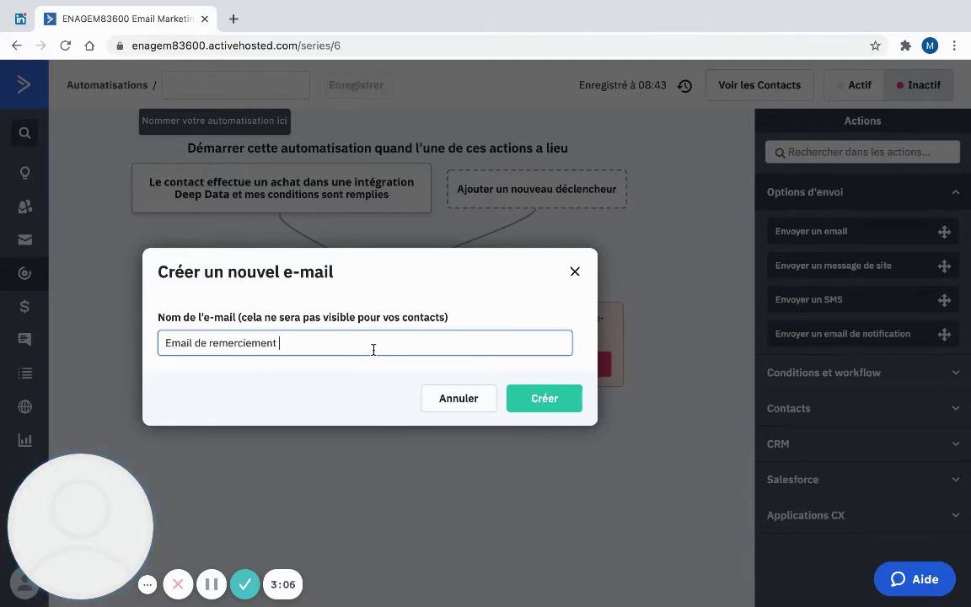
click(548, 397)
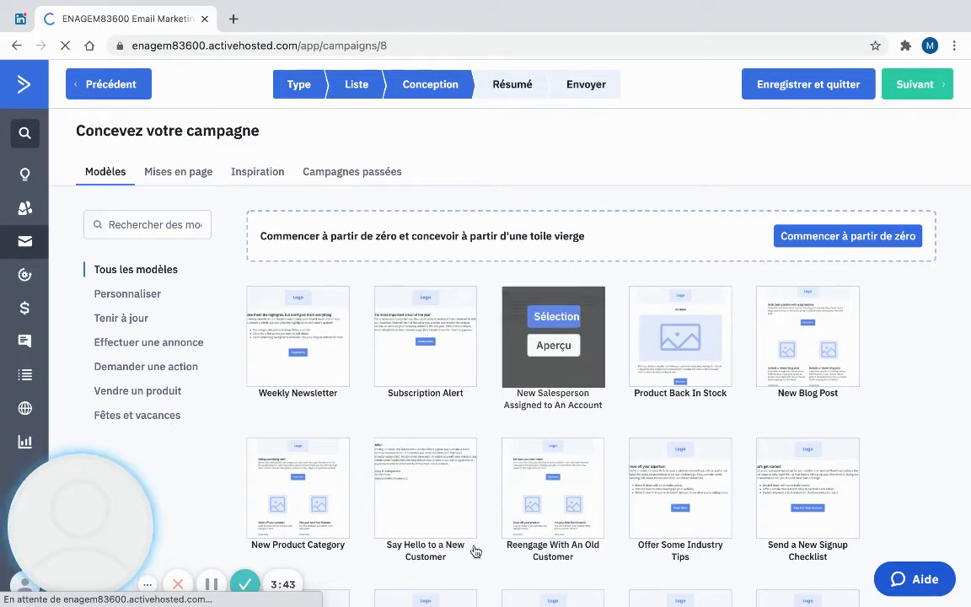
Step: Start the email design from a blank canvas using the Standard template type
click(813, 241)
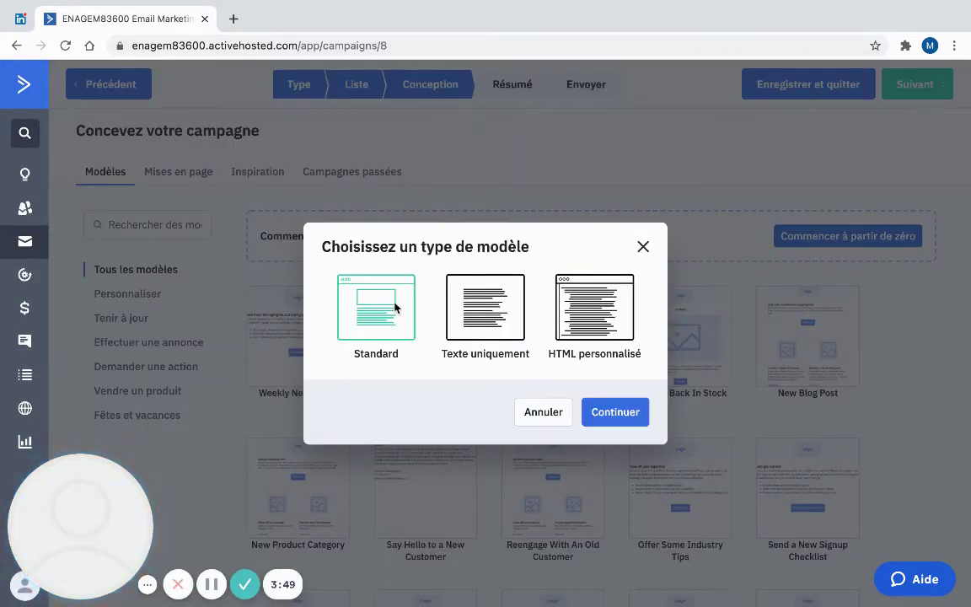
click(487, 311)
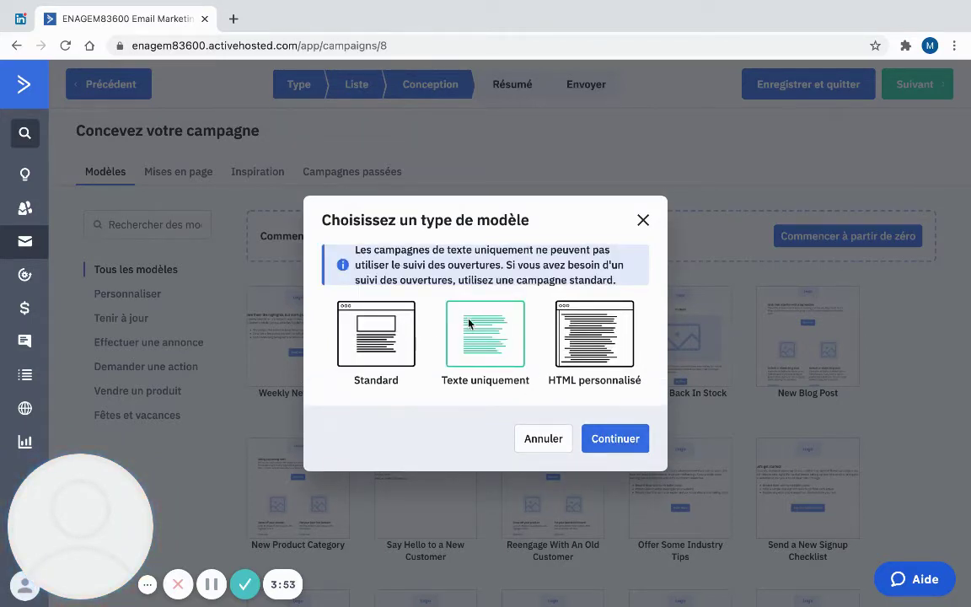
click(376, 331)
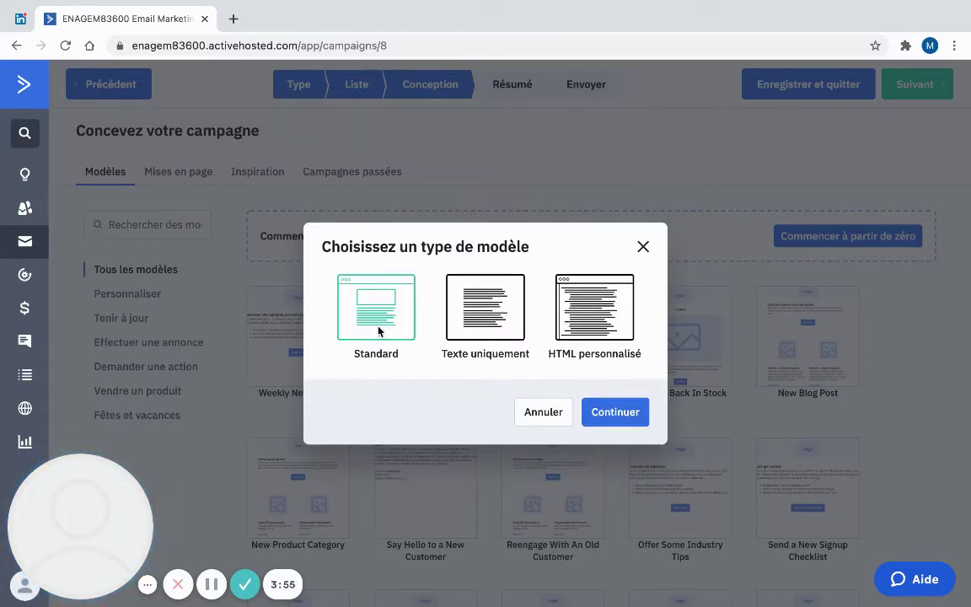
click(613, 412)
Step: Set the email subject to "Hey on te remercie !" in the sender details and continue
click(559, 337)
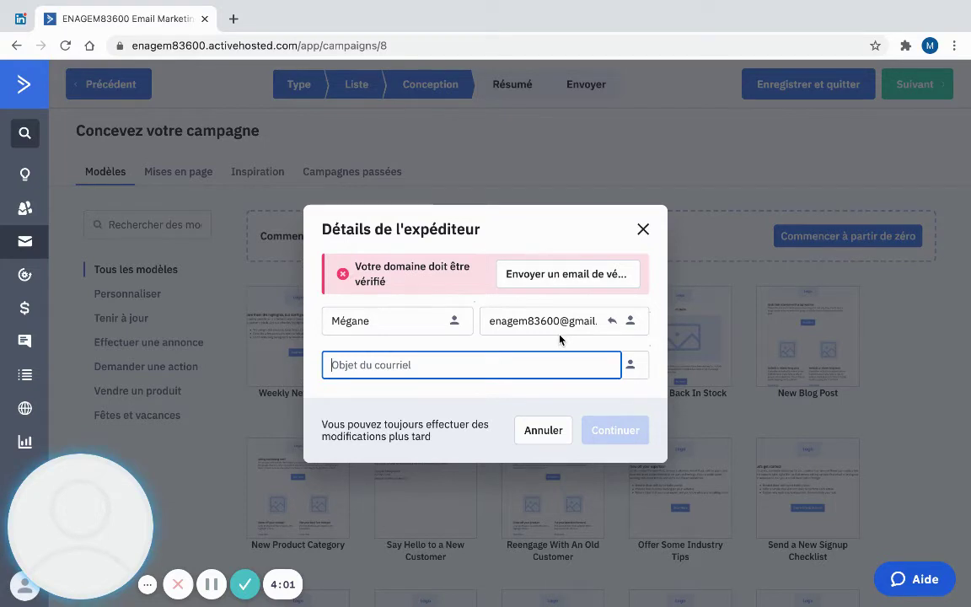
text(Hey)
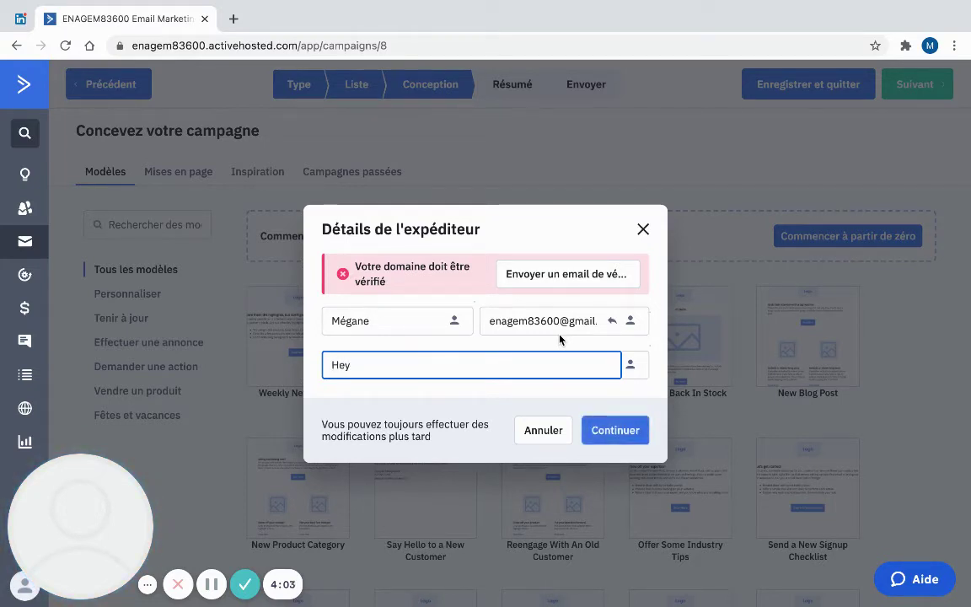
text( on te )
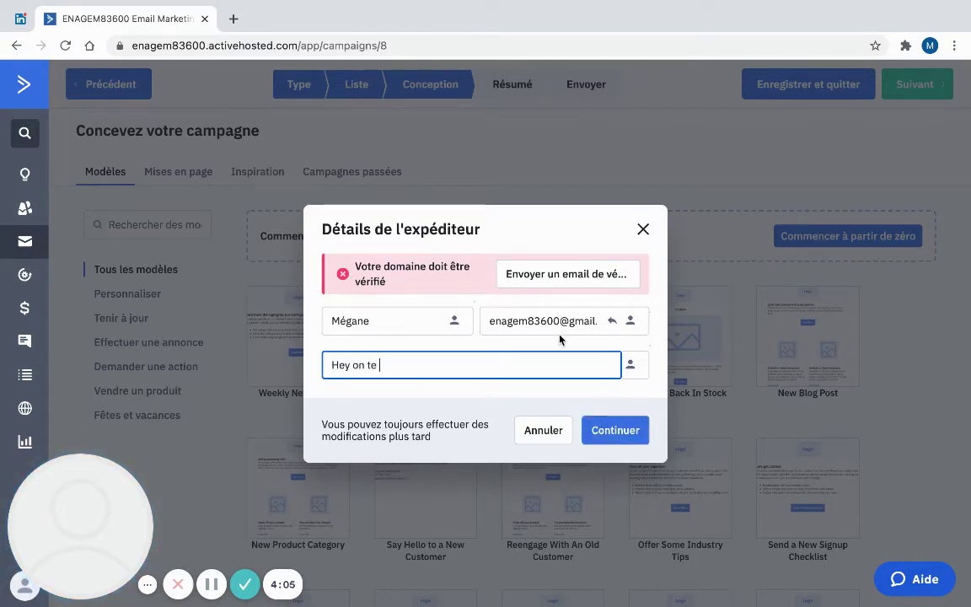
text(remerc)
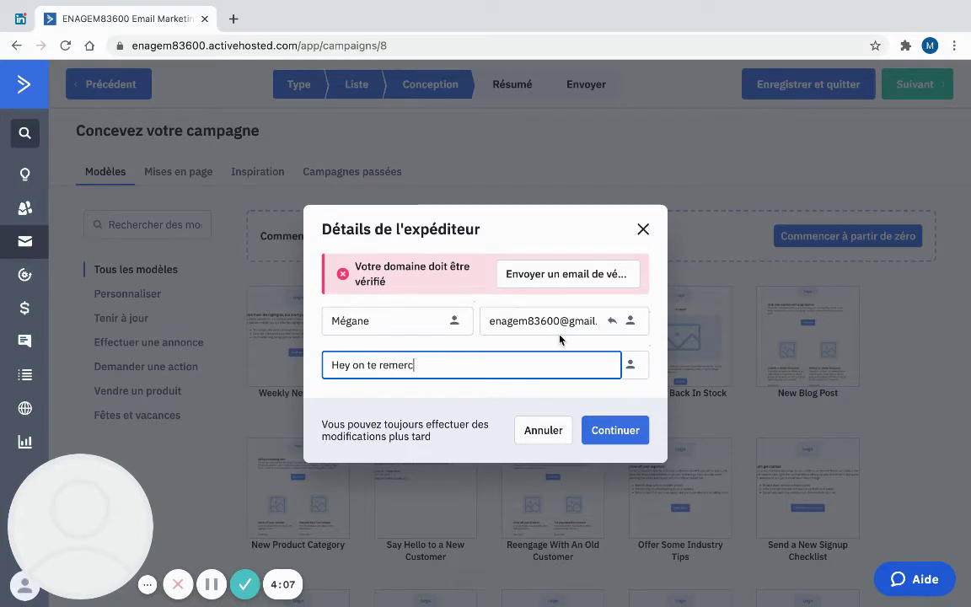
text(ie !)
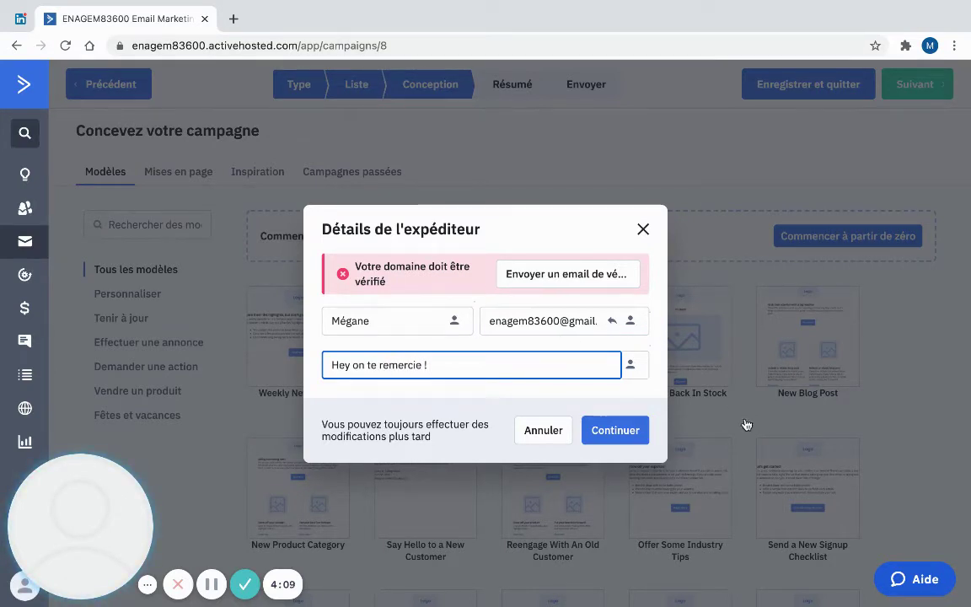
click(612, 439)
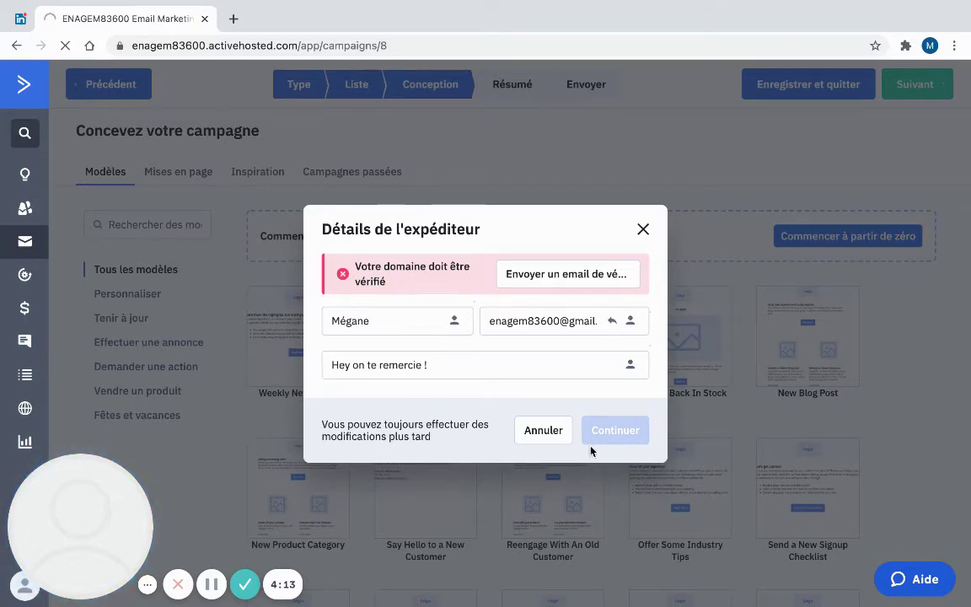
click(211, 583)
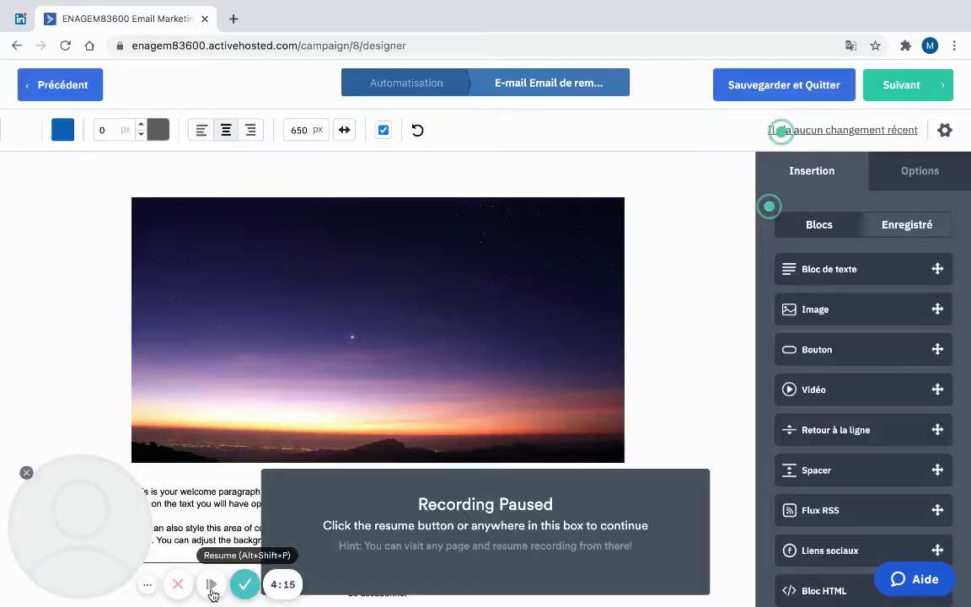
click(210, 583)
Step: Clear the placeholder welcome paragraphs from the text block below the email's header image
scroll(609, 460, down, 3)
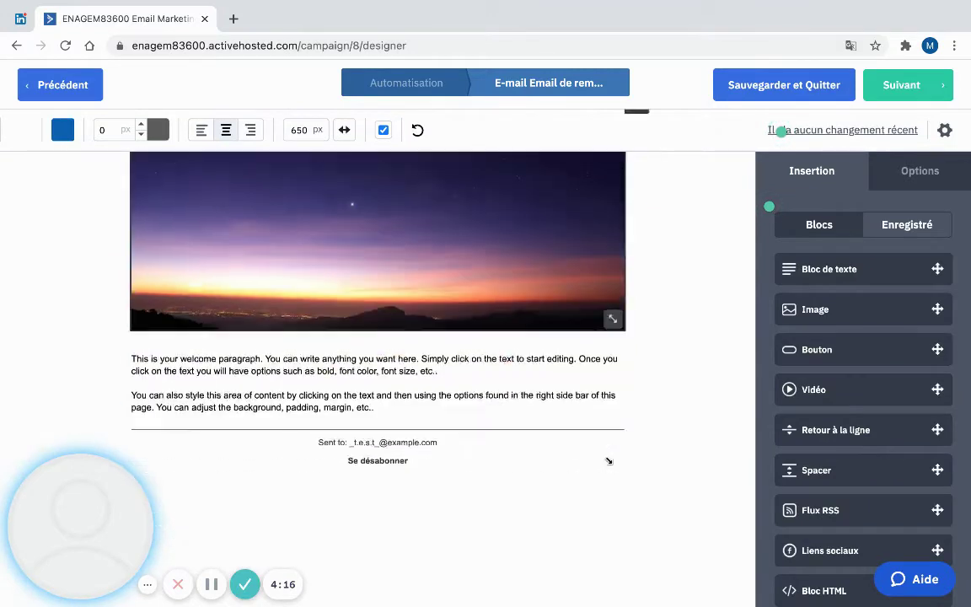
scroll(484, 391, up, 2)
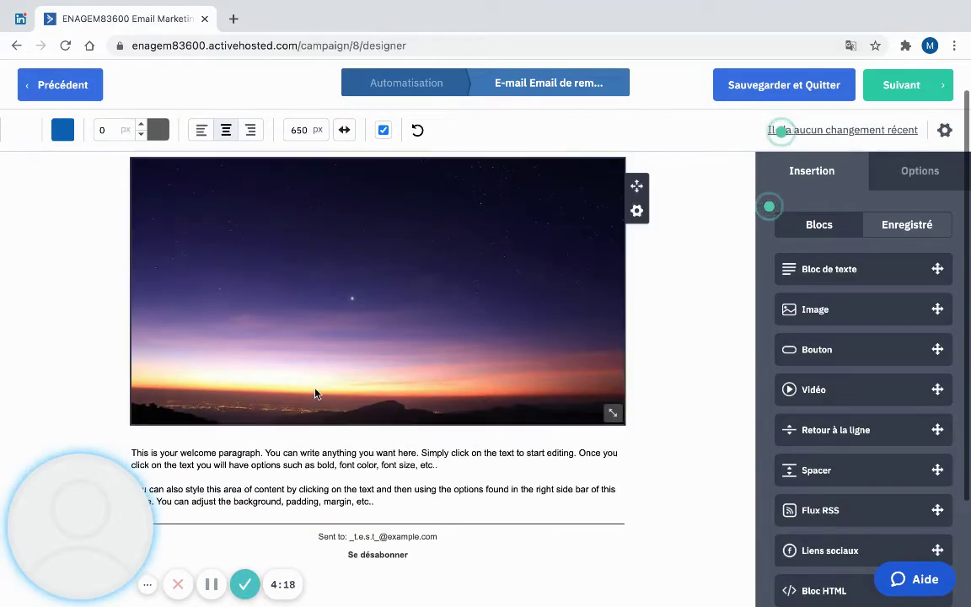
scroll(344, 406, down, 2)
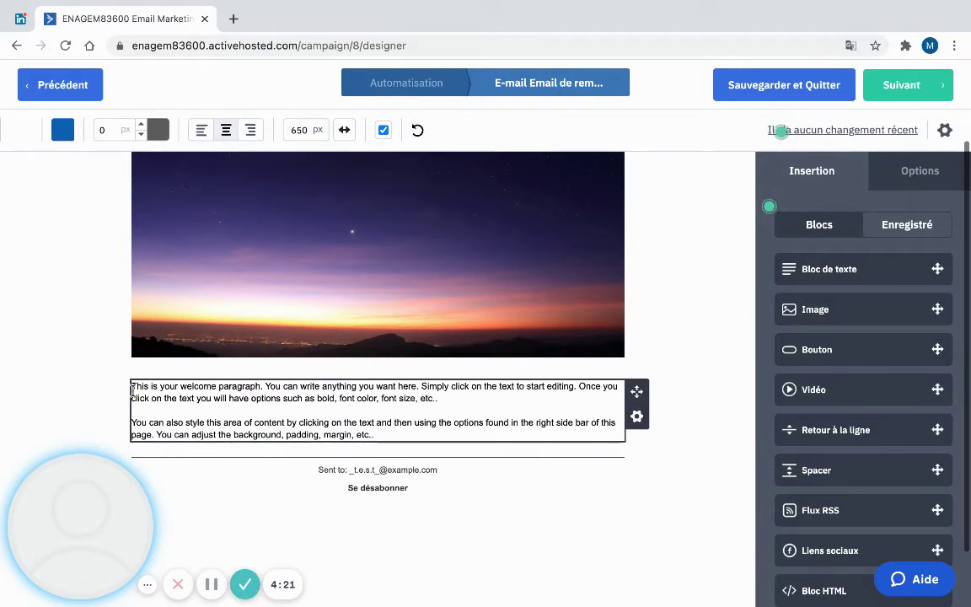
click(341, 398)
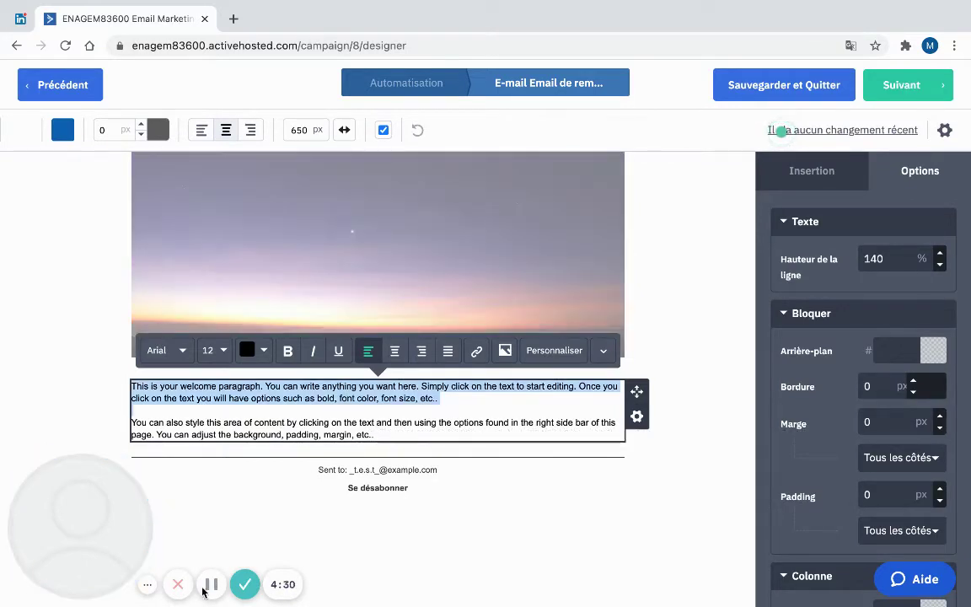
click(214, 586)
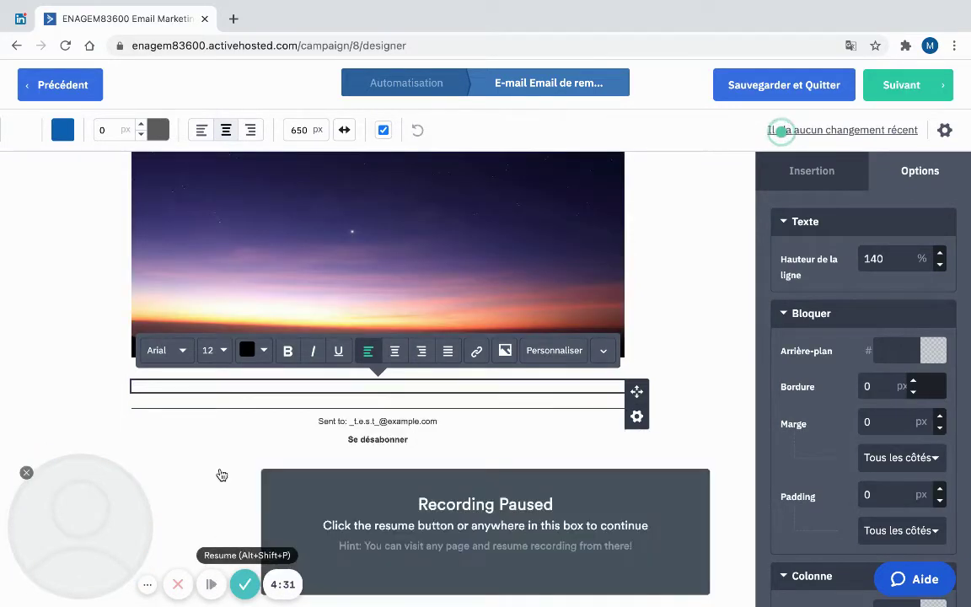
click(221, 473)
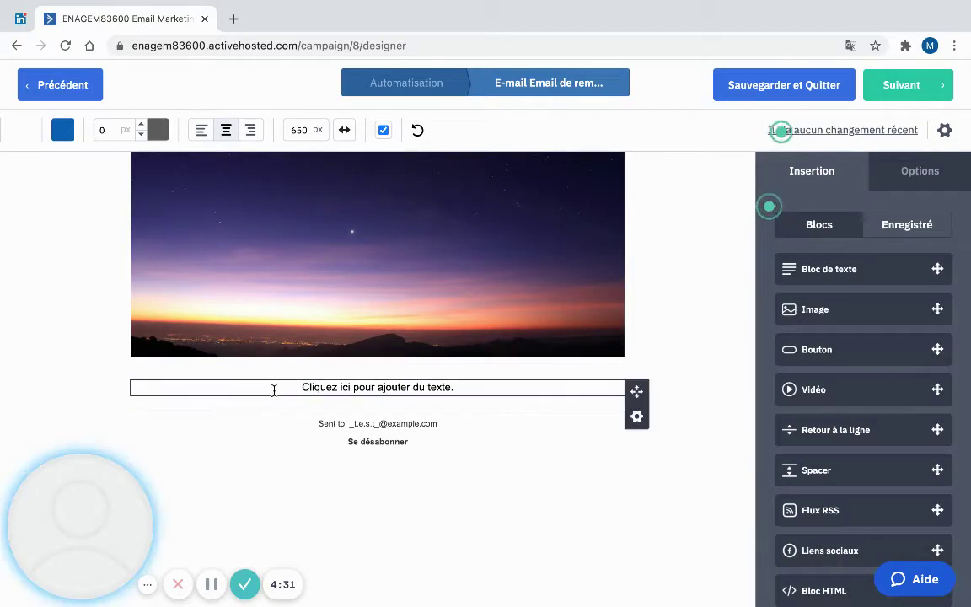
Step: Write "Merci beaucoup pour votre commande, ça nous a fait plaisir !" in the emptied text block, with "A bientôt" on a second line
click(274, 389)
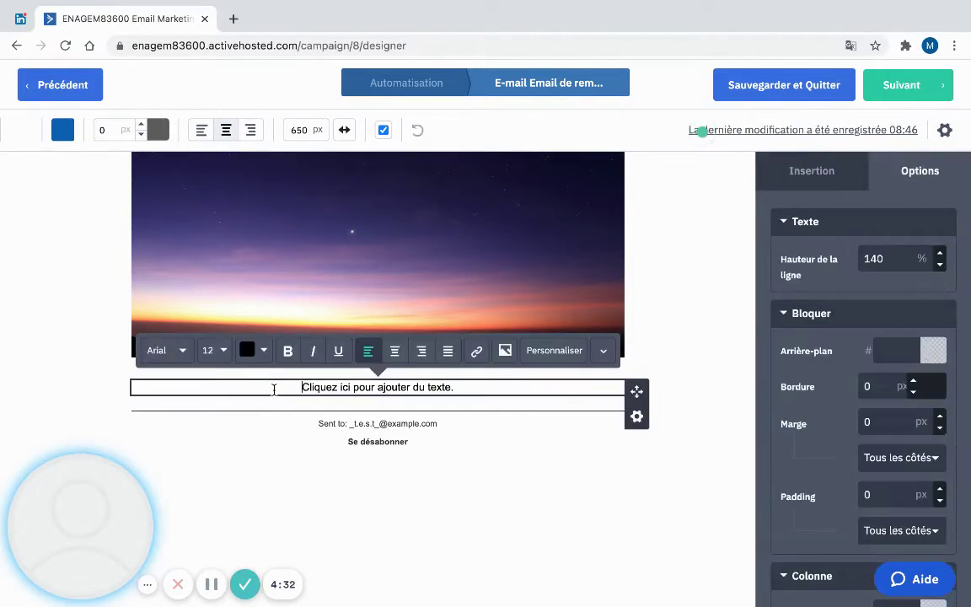
text(Merdc)
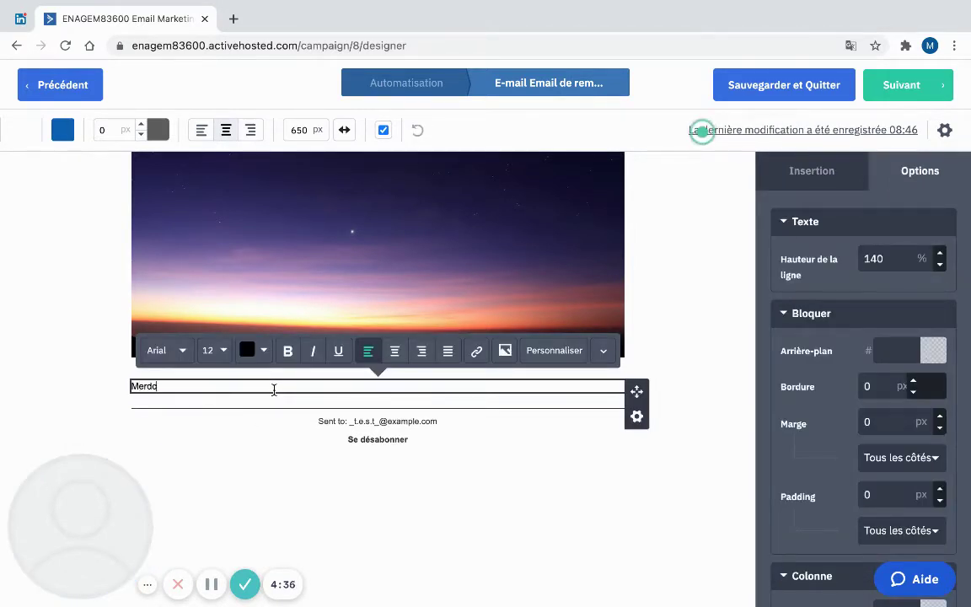
key(BackSpace)
text(ci beau)
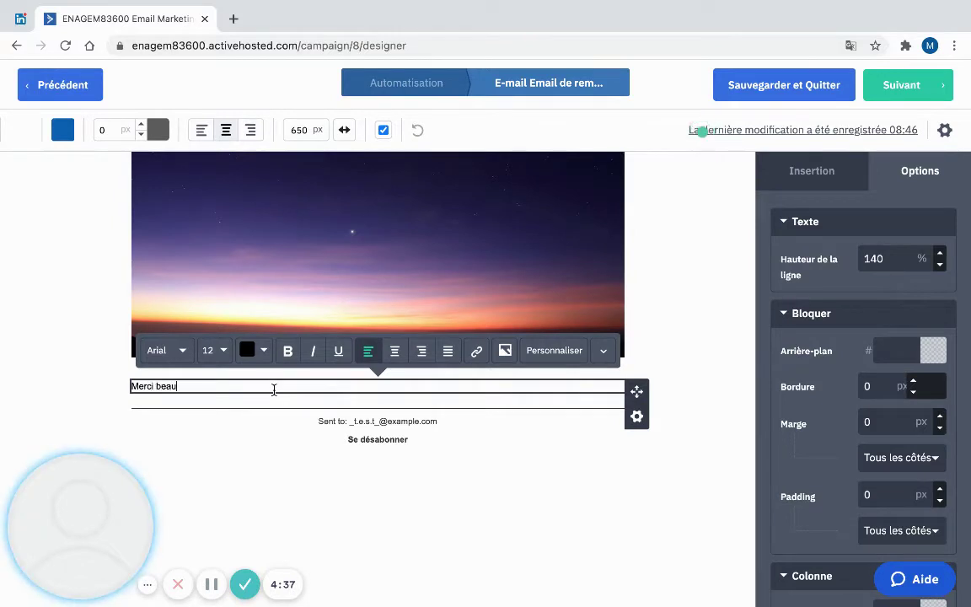
text(coup pour votr)
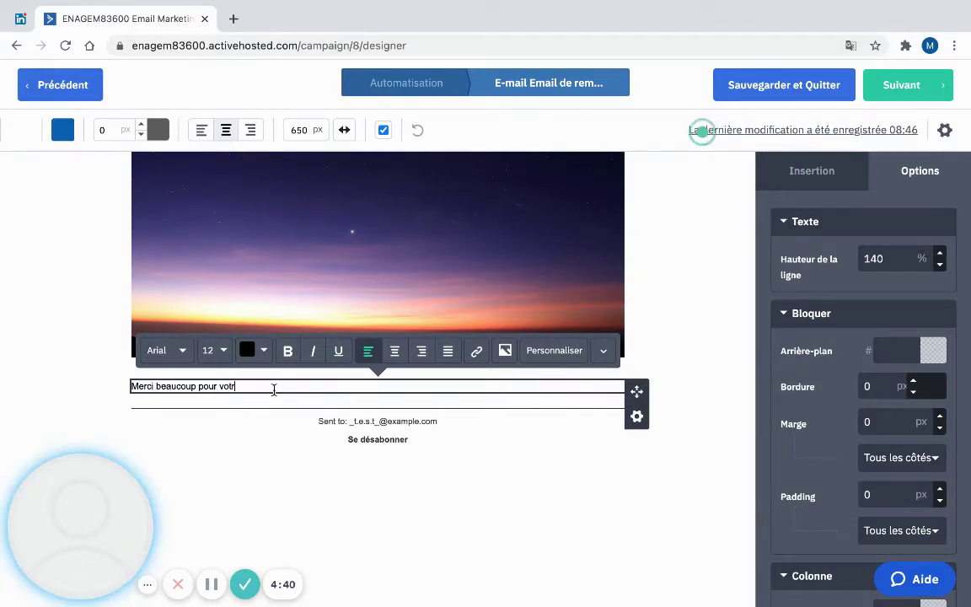
text(e commande,)
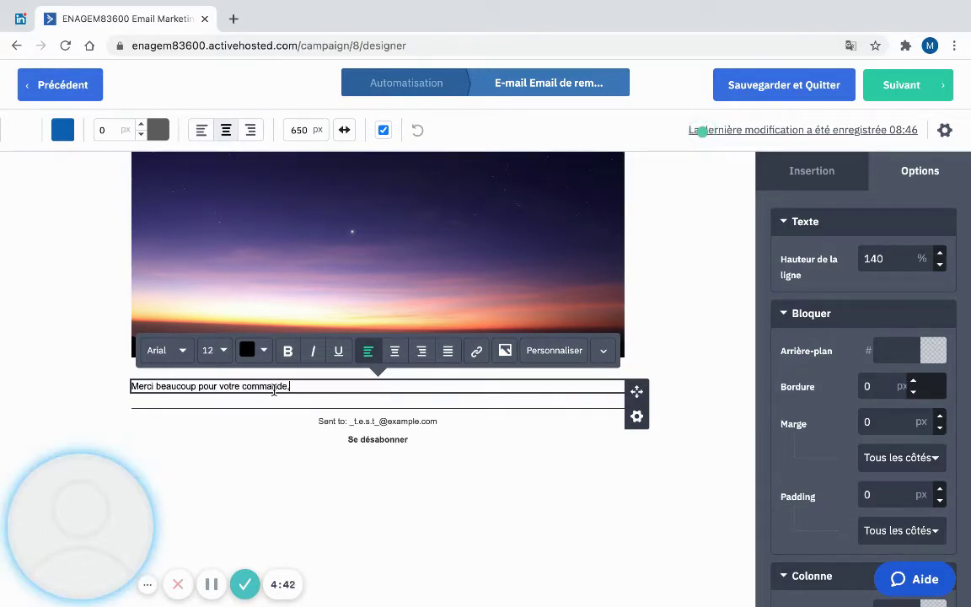
text( ça nous)
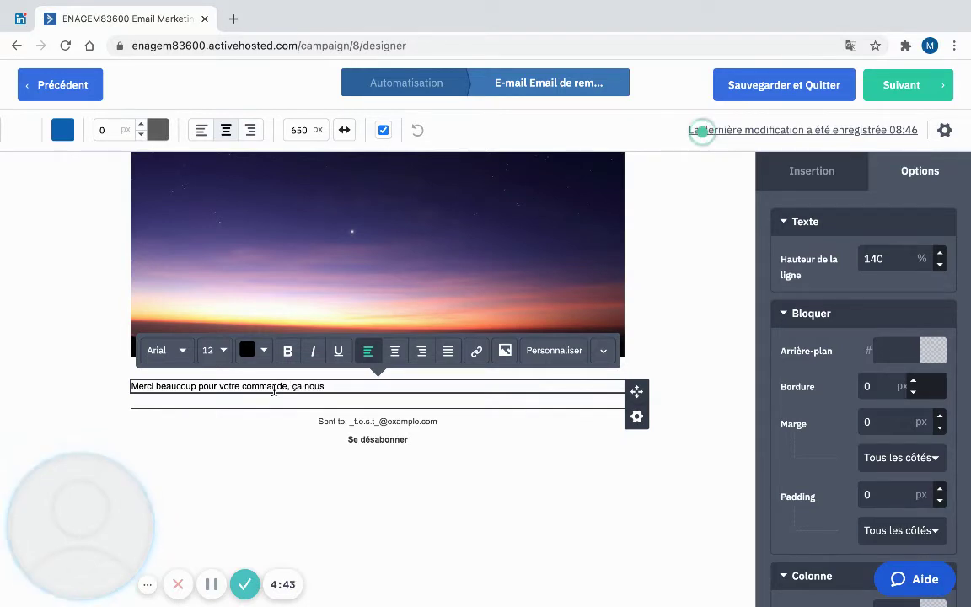
text( a fait plaisir )
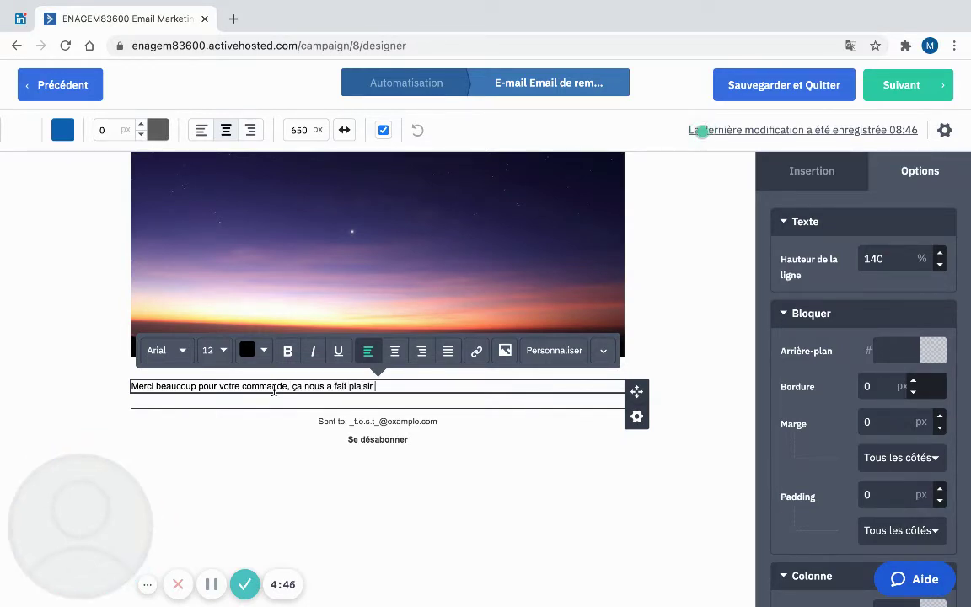
text(!)
key(Return)
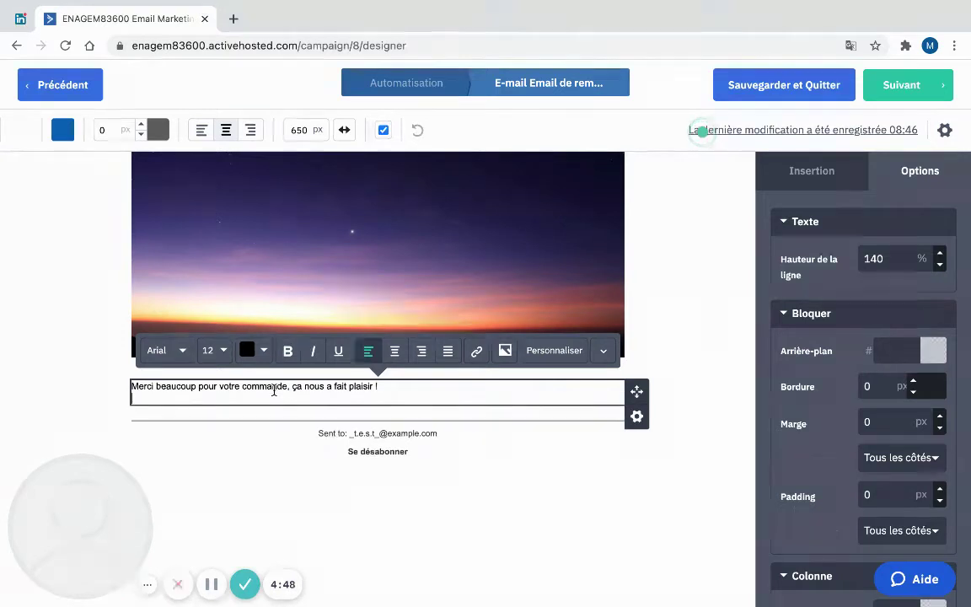
text(A bientôt)
click(211, 584)
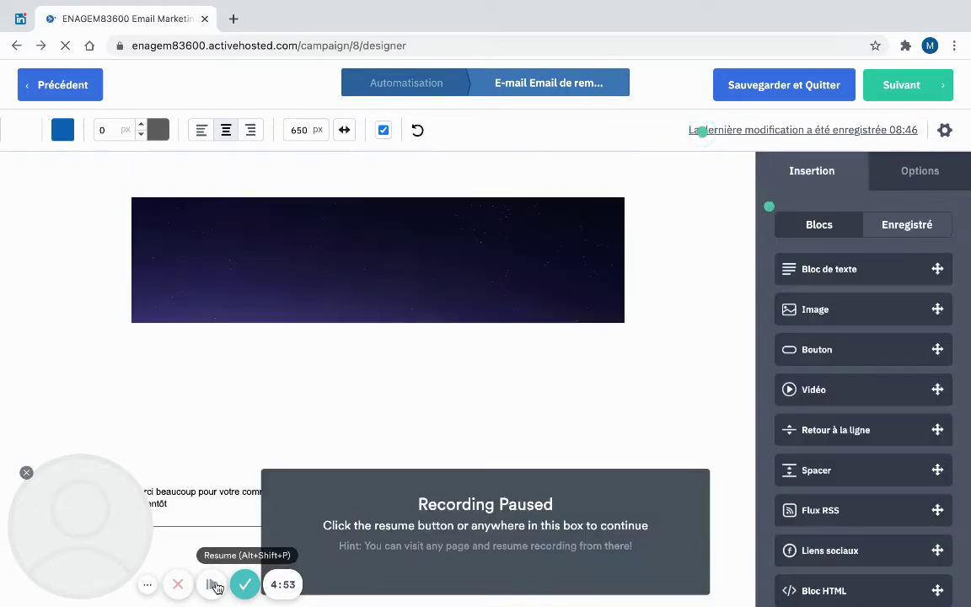
click(211, 584)
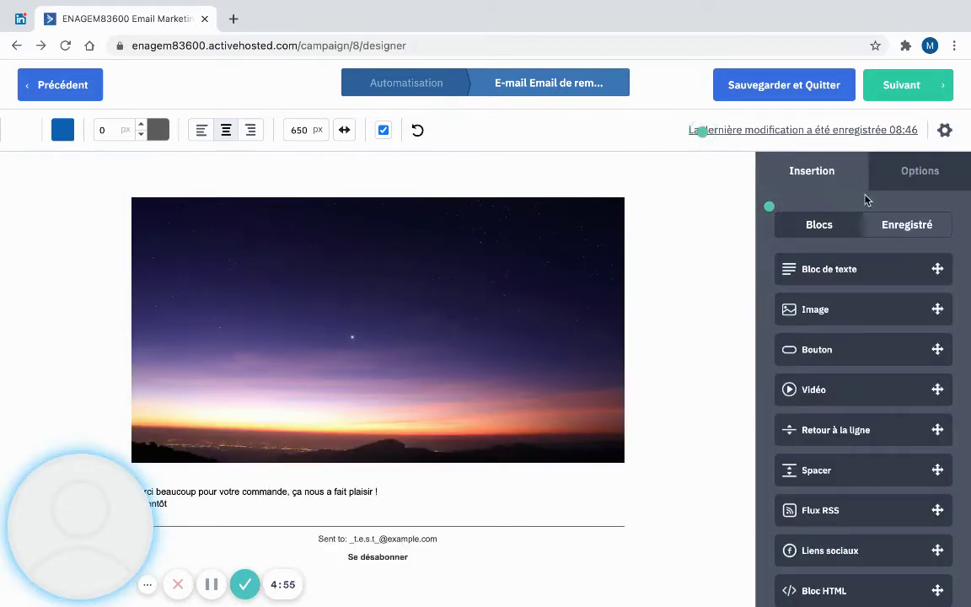
scroll(809, 360, down, 2)
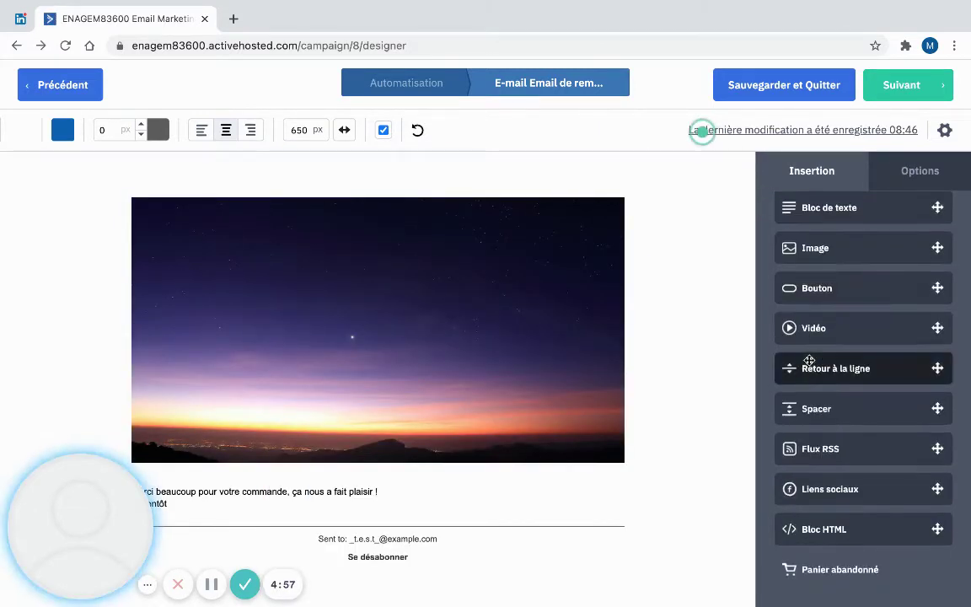
scroll(809, 360, up, 2)
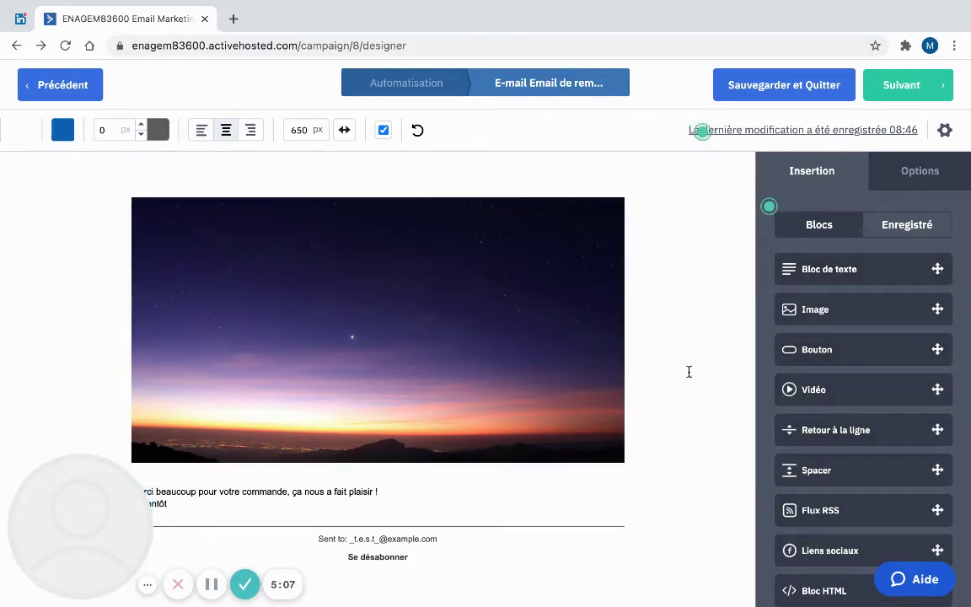
Step: Finish the email design, review and save the campaign summary, and save the send-email action with "Email de remerciement" selected
click(924, 89)
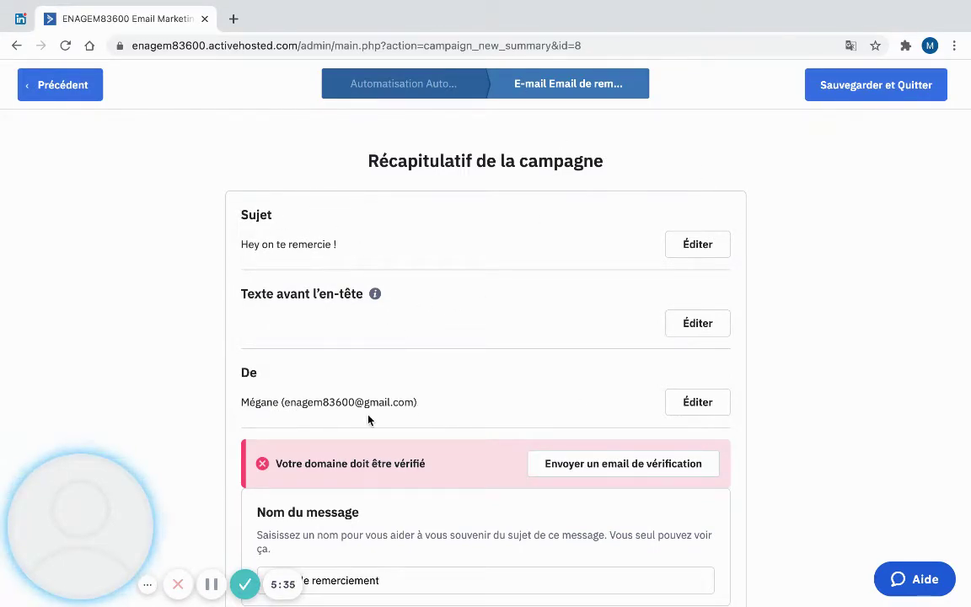
scroll(368, 418, down, 3)
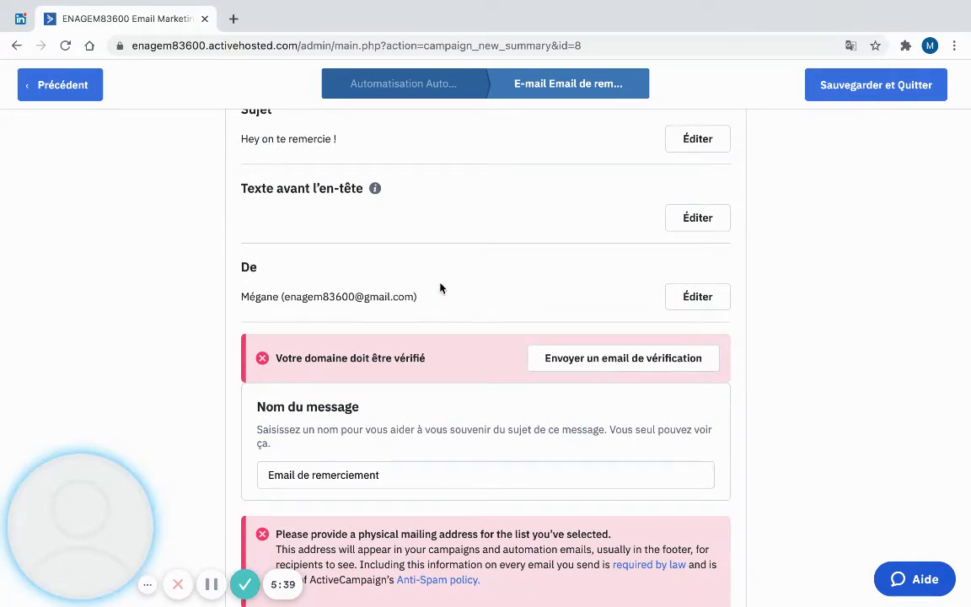
scroll(472, 442, down, 10)
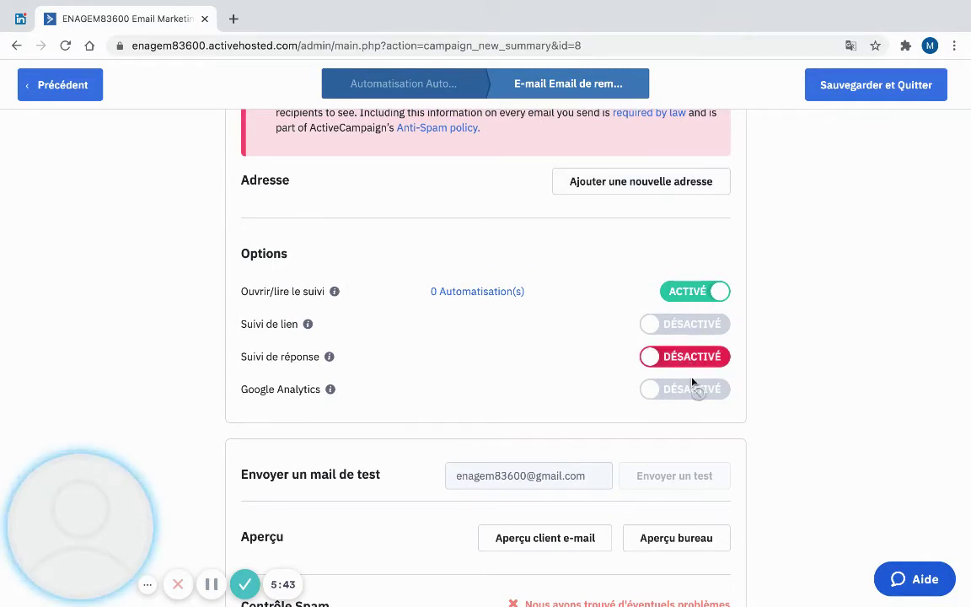
scroll(589, 354, down, 3)
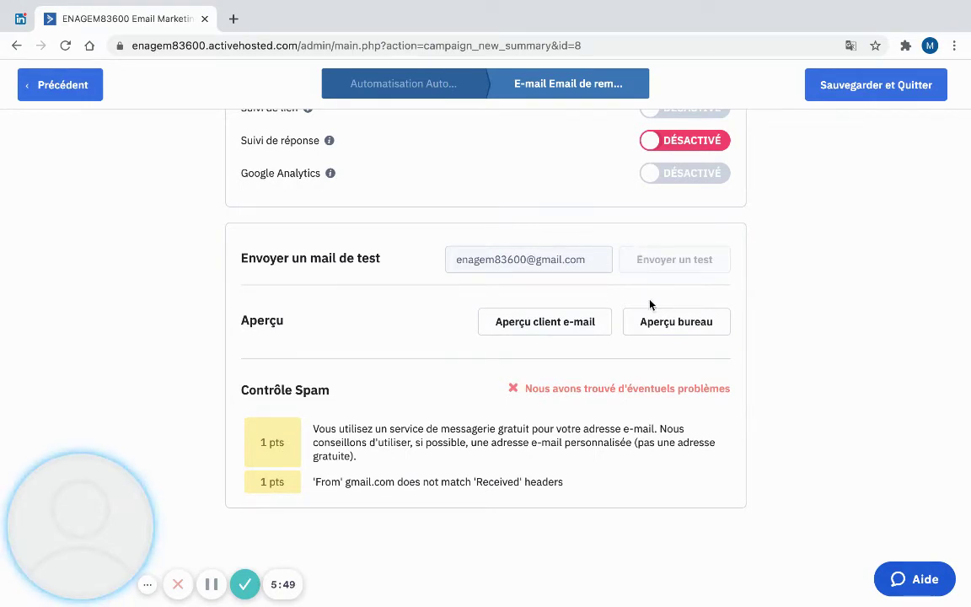
click(873, 87)
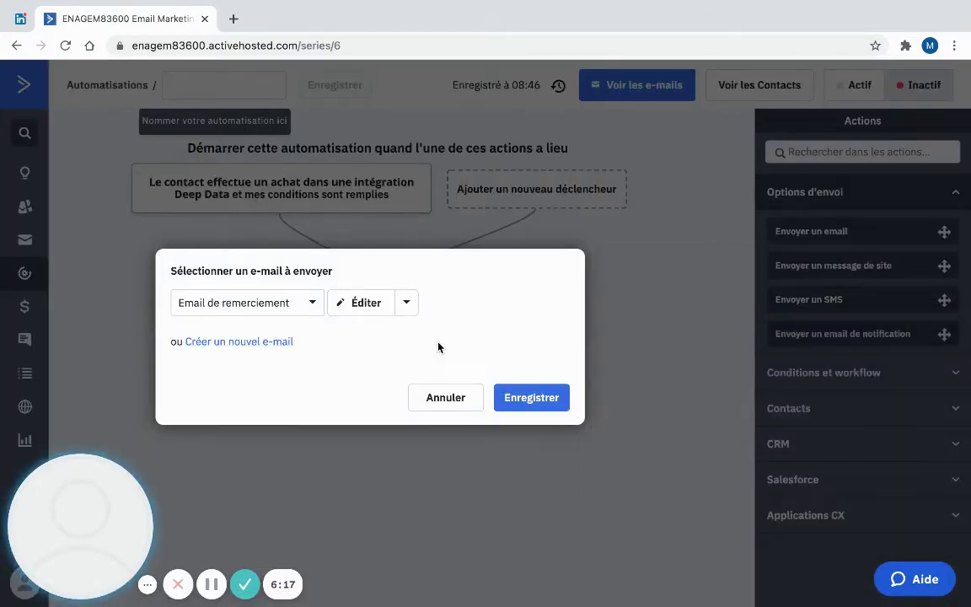
mouse_move(388, 334)
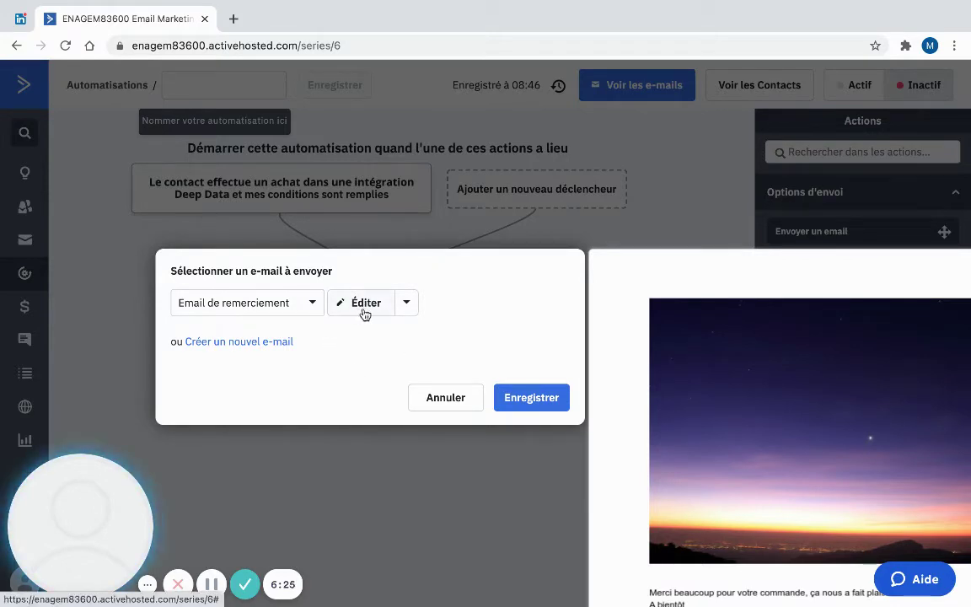
click(530, 398)
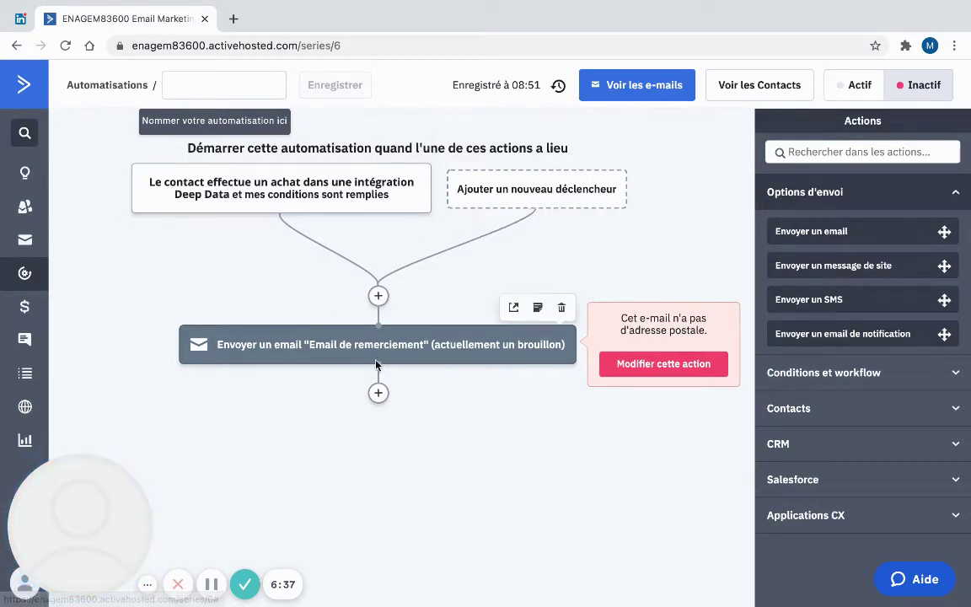
mouse_move(377, 358)
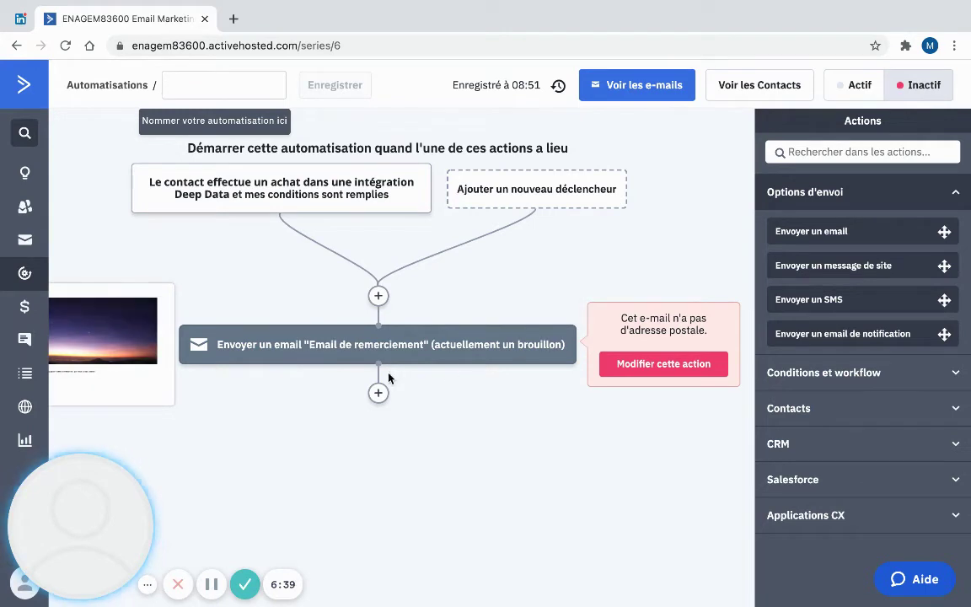
click(212, 584)
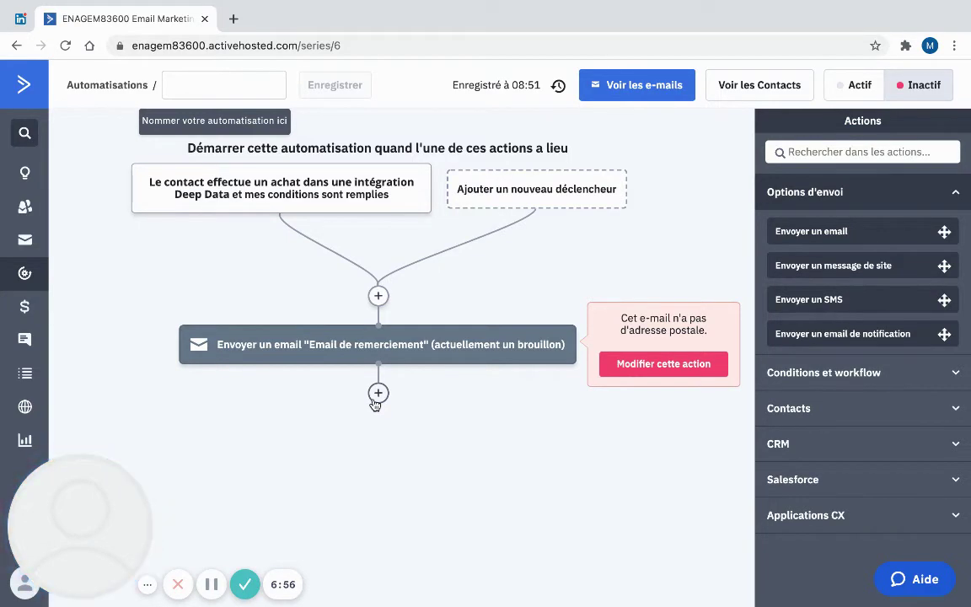
Step: Add a wait action for a specified period of 3 days (jour(s)) below the "Email de remerciement" action and save it
click(377, 396)
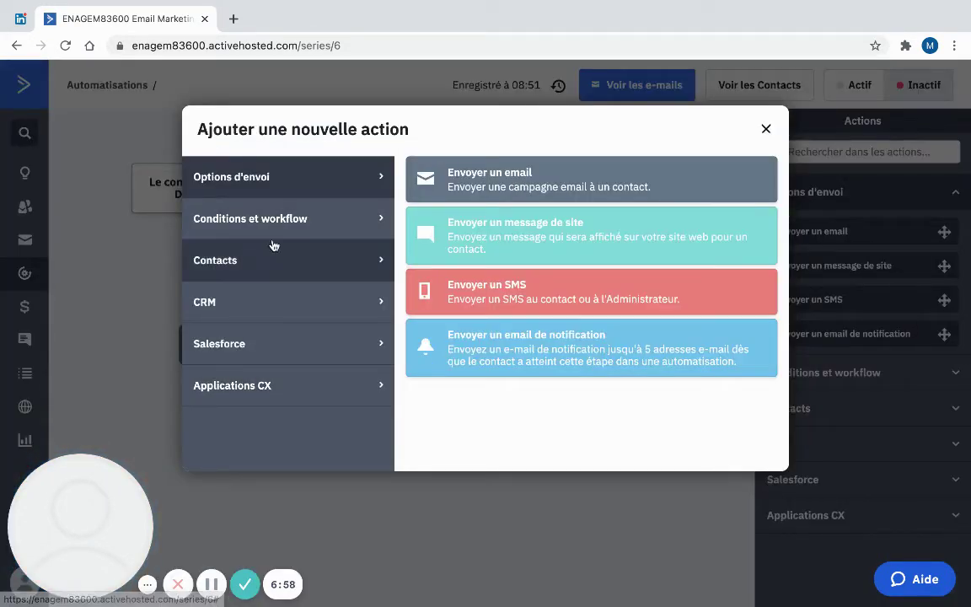
click(307, 230)
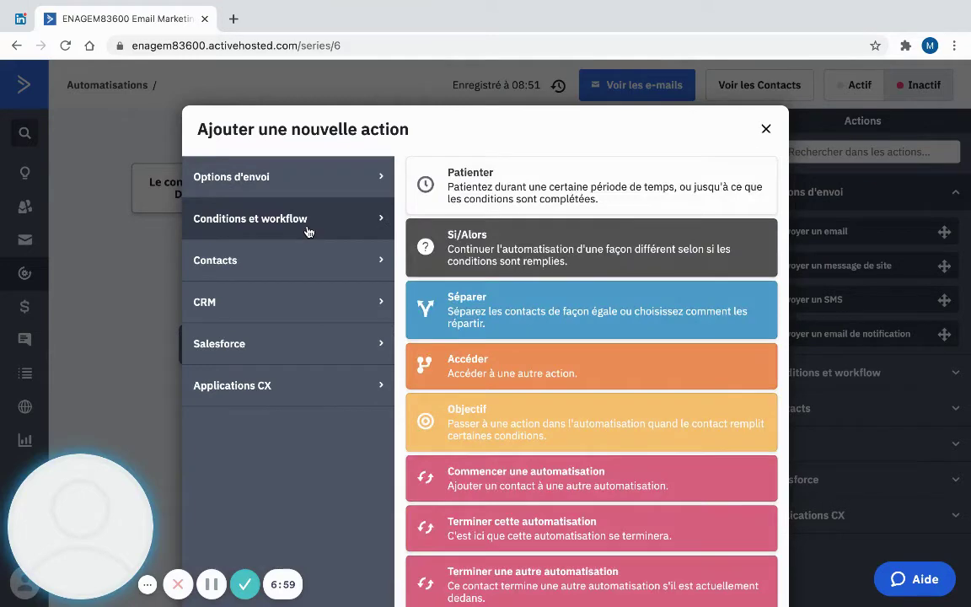
click(568, 186)
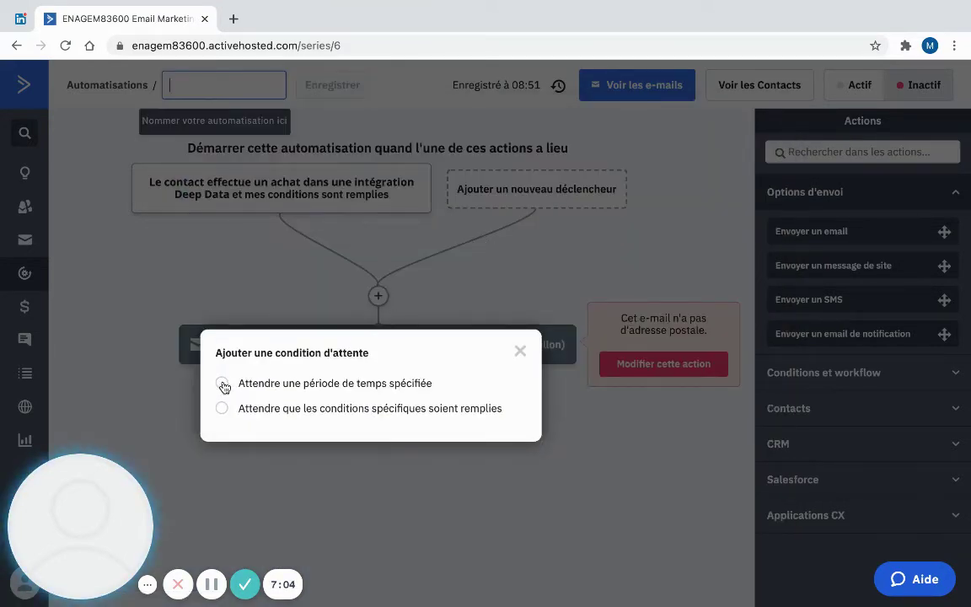
click(221, 385)
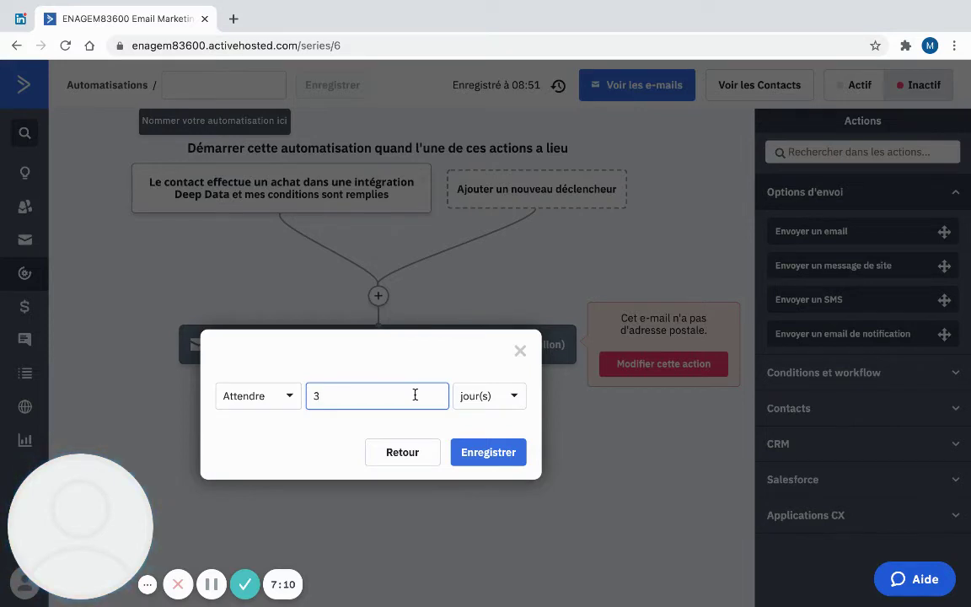
click(488, 450)
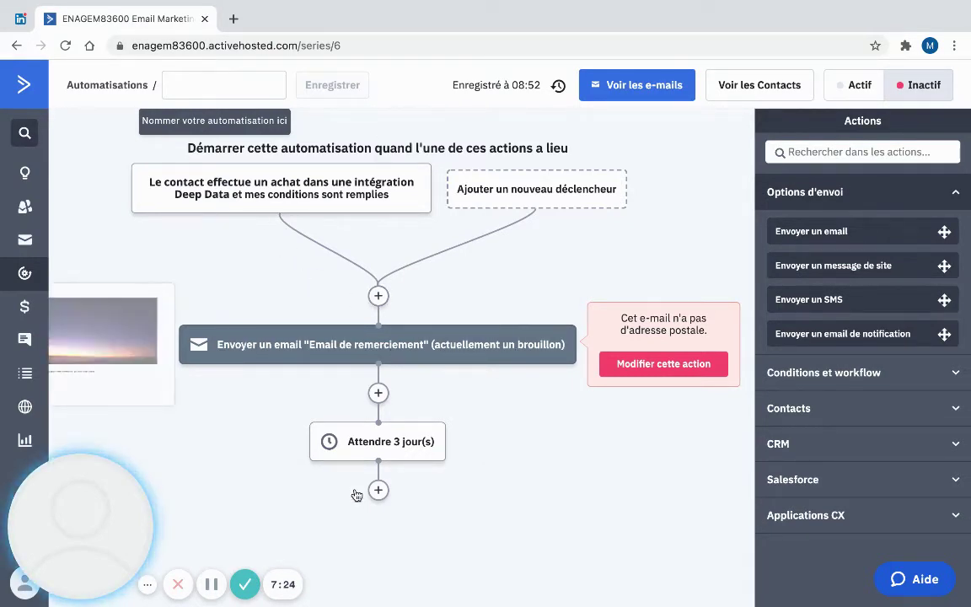
Step: Add an If/Then (Si/Alors) action below the 3-day wait, with its first condition set to "A ouvert" for "Toute campagne ou email"
scroll(358, 494, down, 2)
click(378, 425)
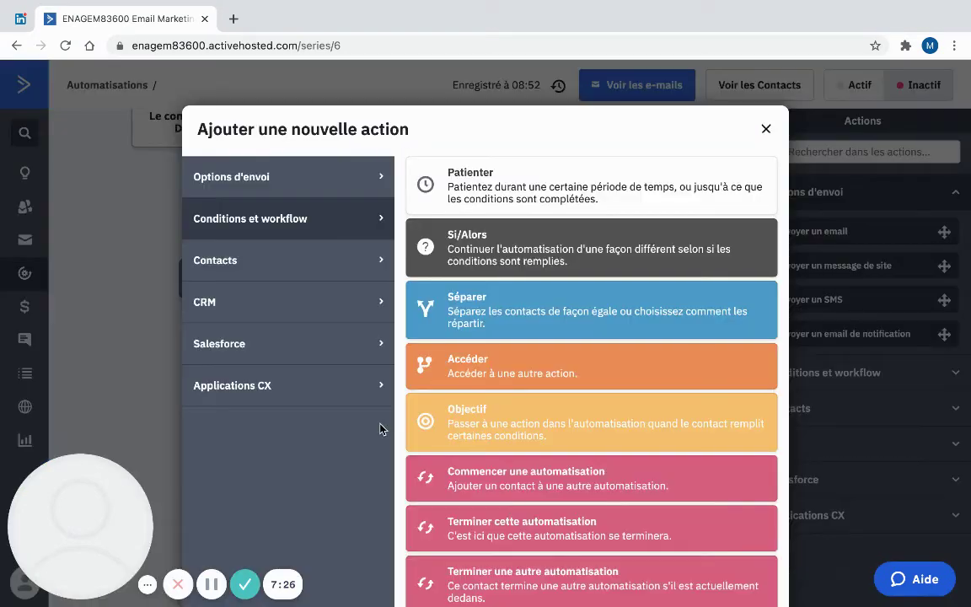
click(523, 251)
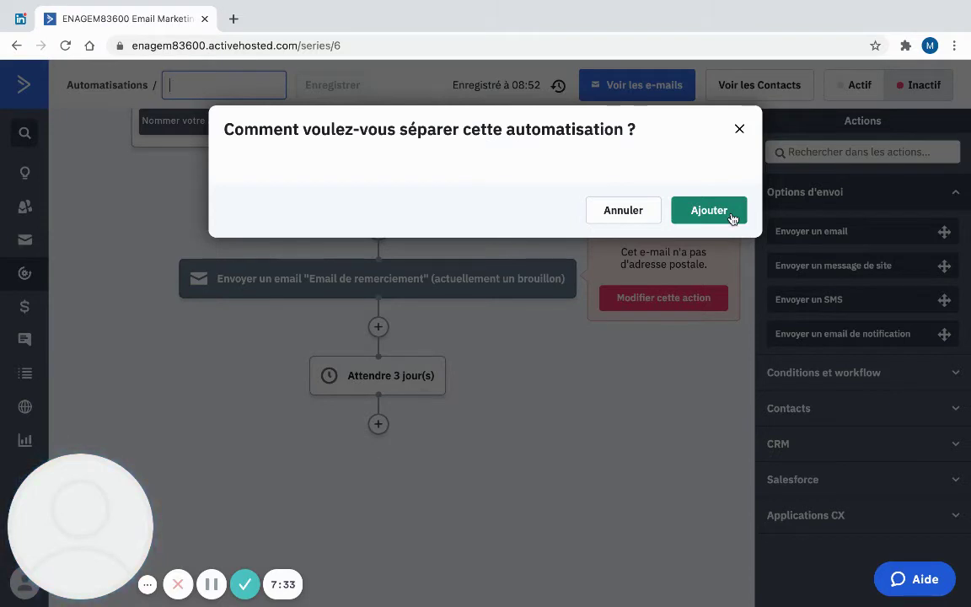
click(411, 211)
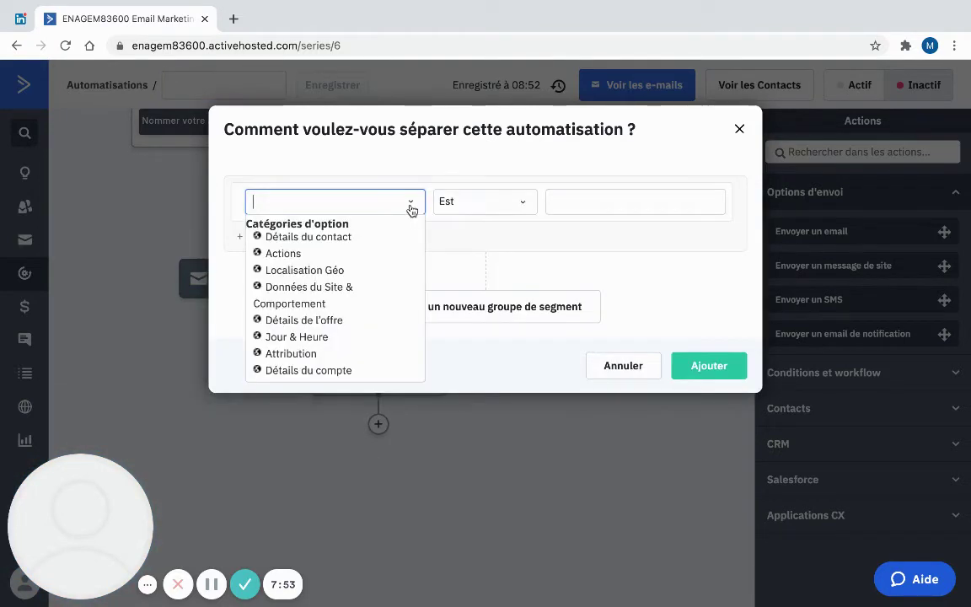
click(303, 253)
click(284, 299)
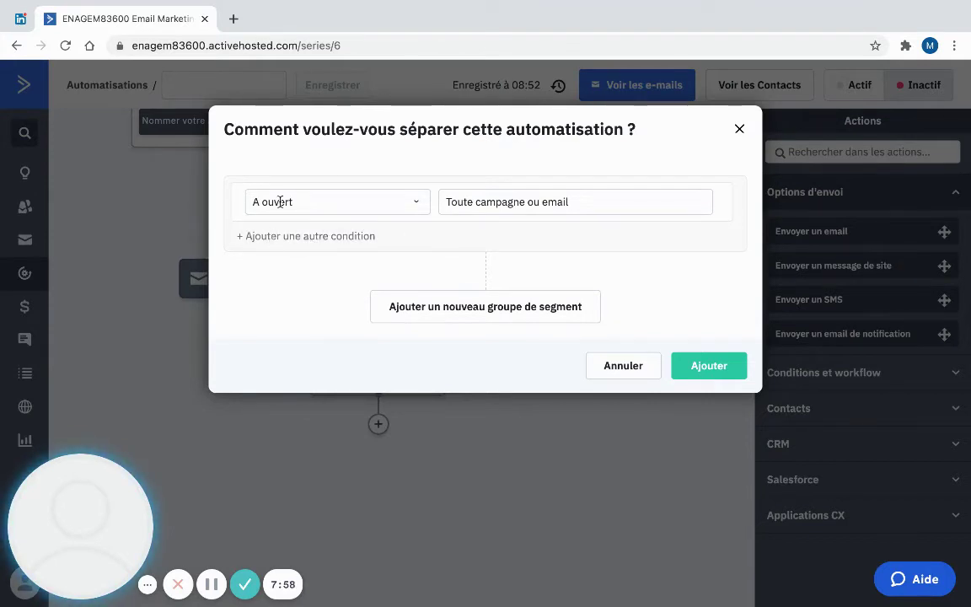
Step: Add further condition rows joined with "Ou" below the "A ouvert" condition and delete the surplus third row
click(320, 236)
click(313, 279)
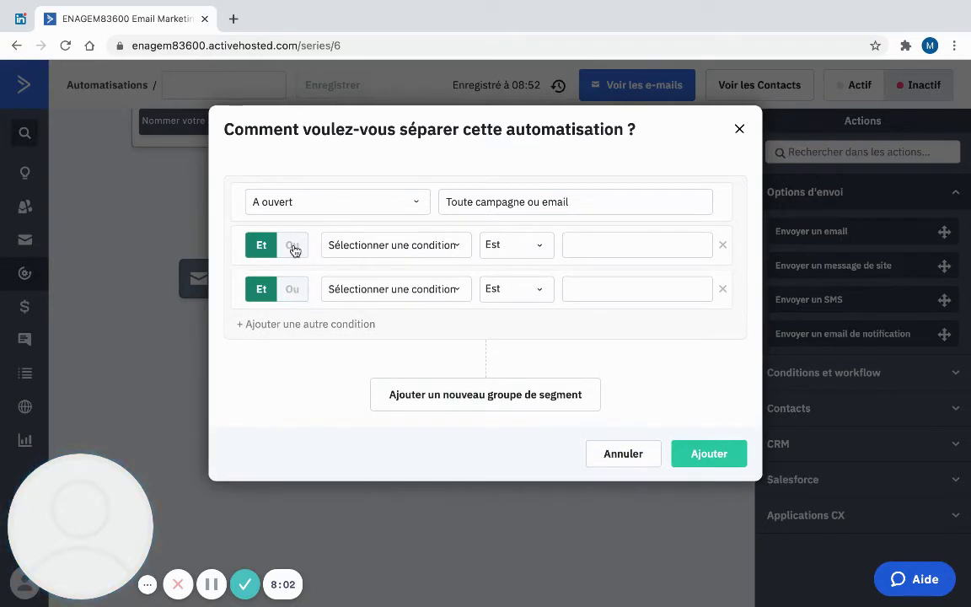
click(292, 246)
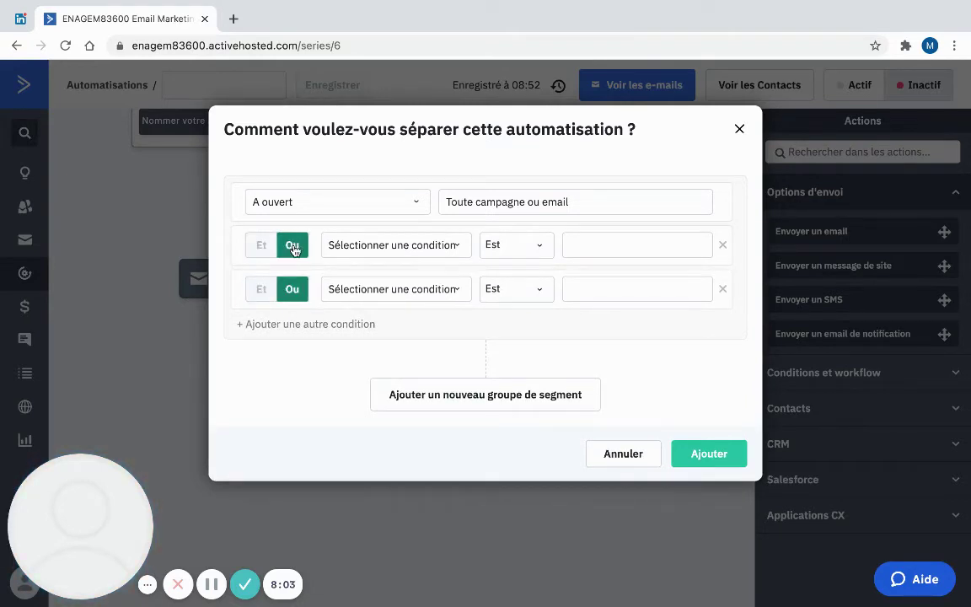
click(721, 290)
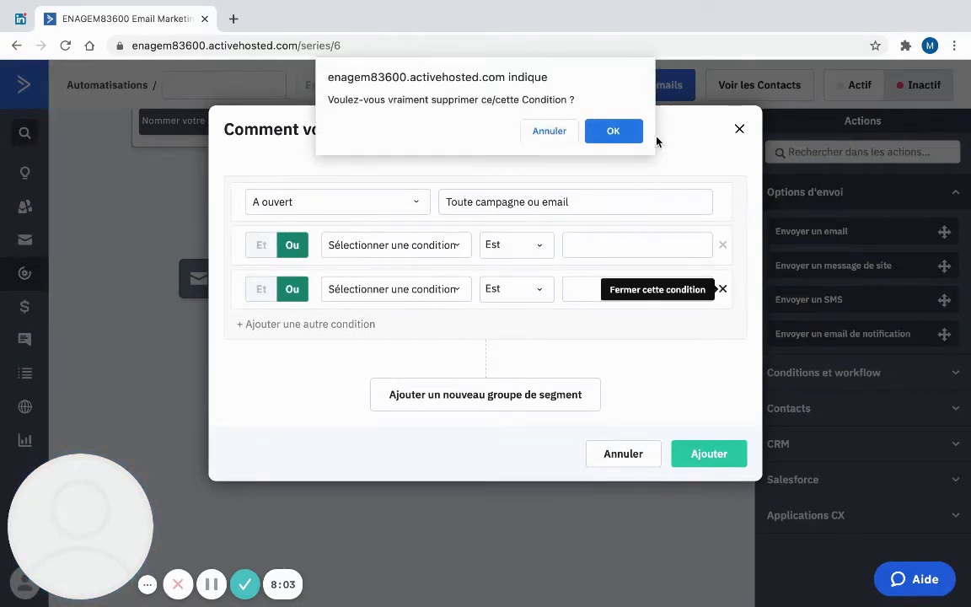
click(616, 131)
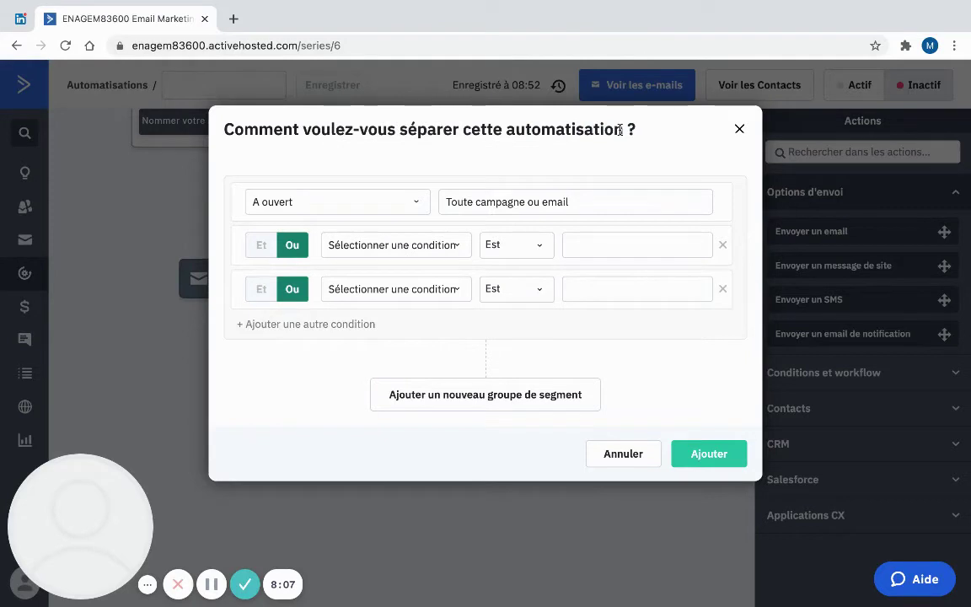
Step: Set the second condition to "N'a pas ouvert" for "Toute campagne ou email", clear surplus rows and add the If/Then action to the automation
click(454, 244)
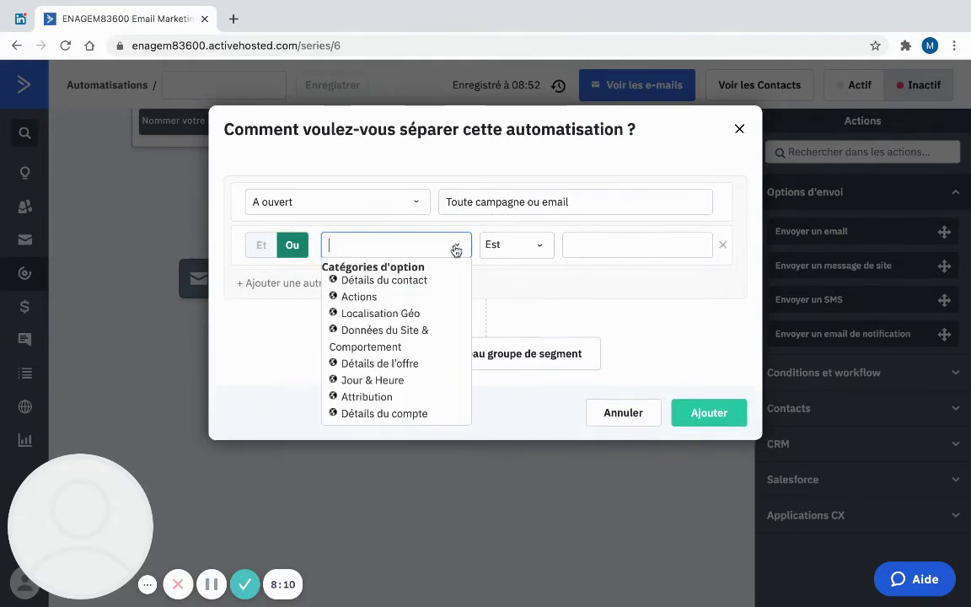
click(357, 297)
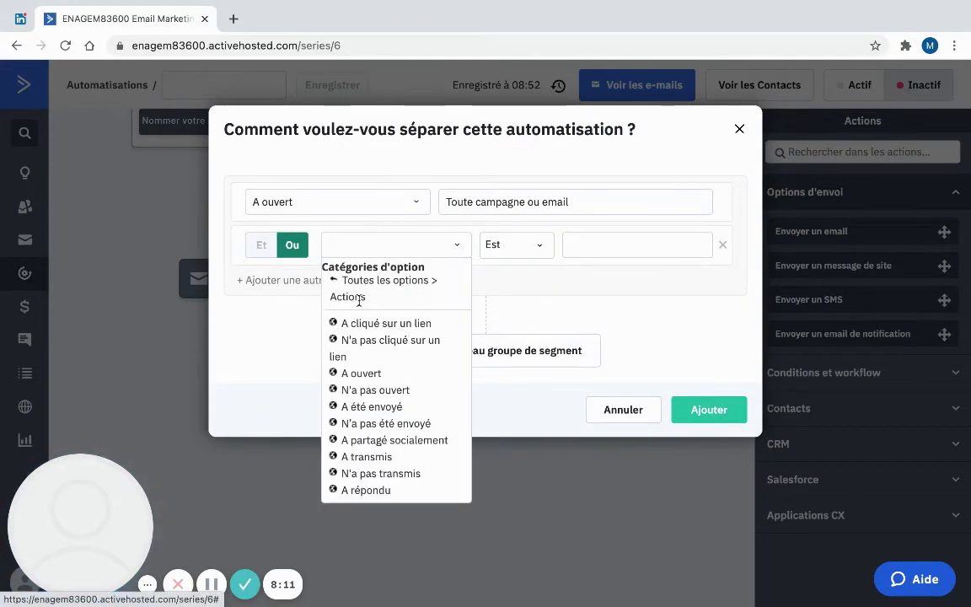
click(371, 390)
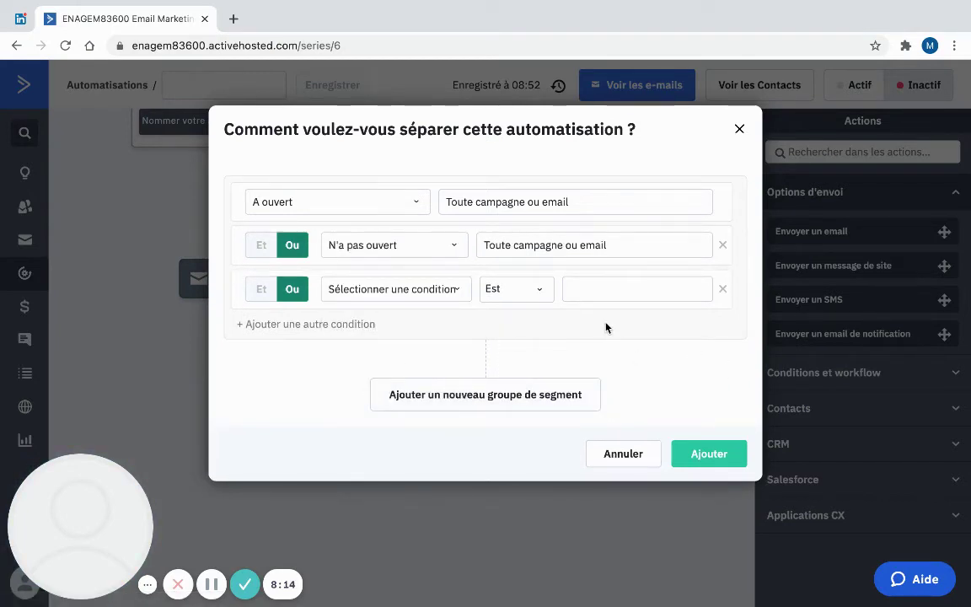
click(725, 290)
click(722, 245)
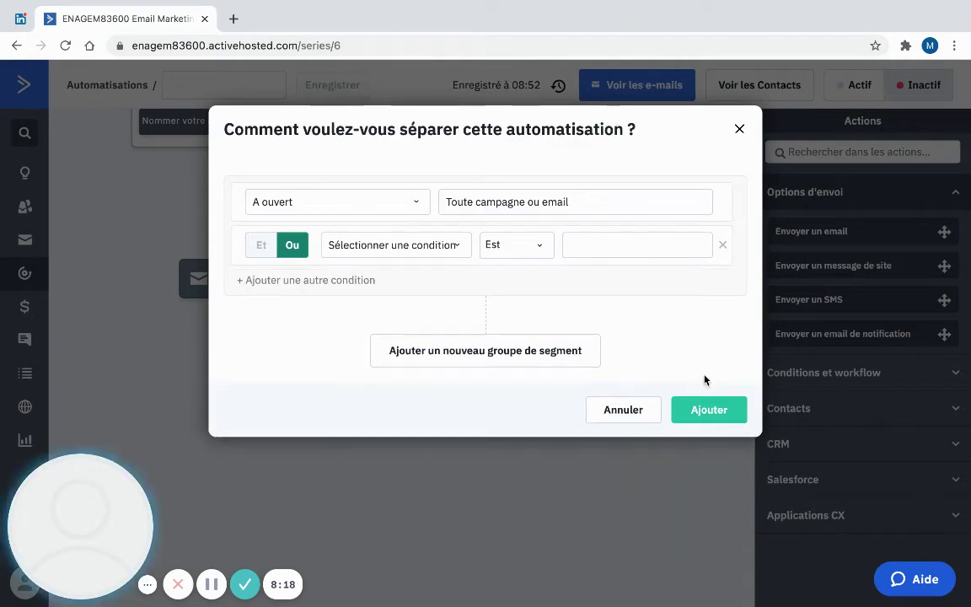
click(711, 410)
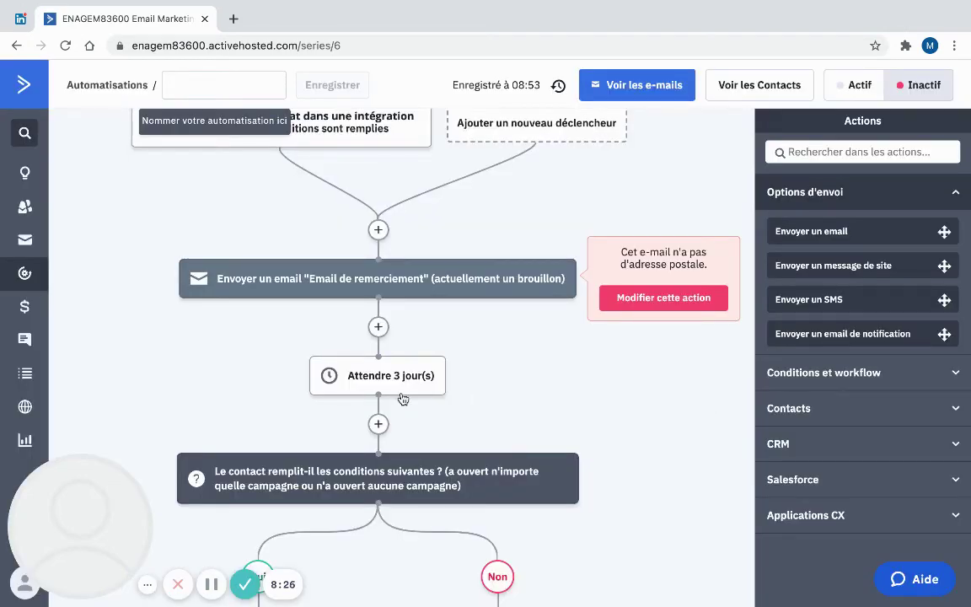
Step: Review the automation flow from the purchase trigger through the email and wait to the "Oui" and "Non" branches
scroll(572, 543, down, 3)
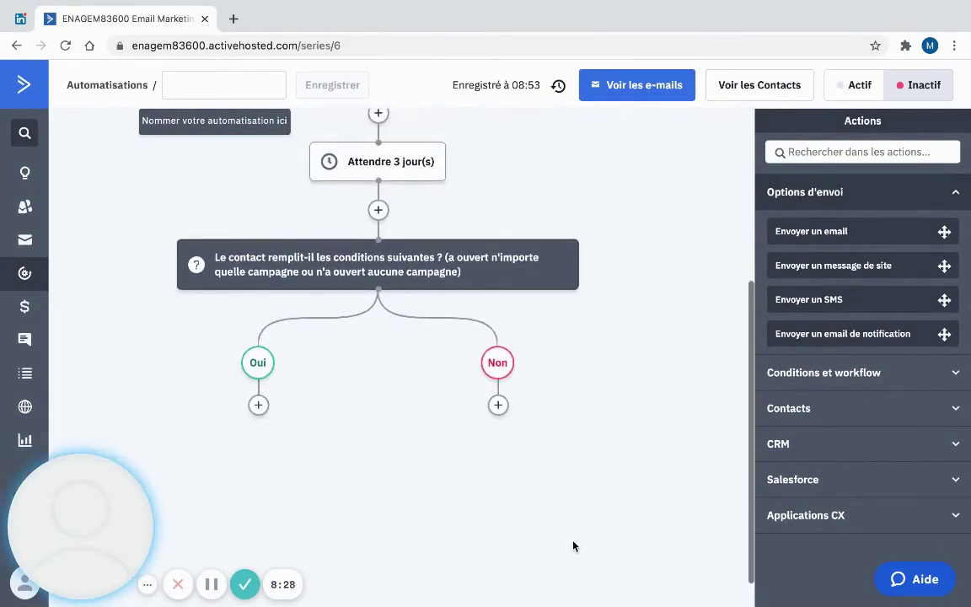
scroll(573, 544, up, 1)
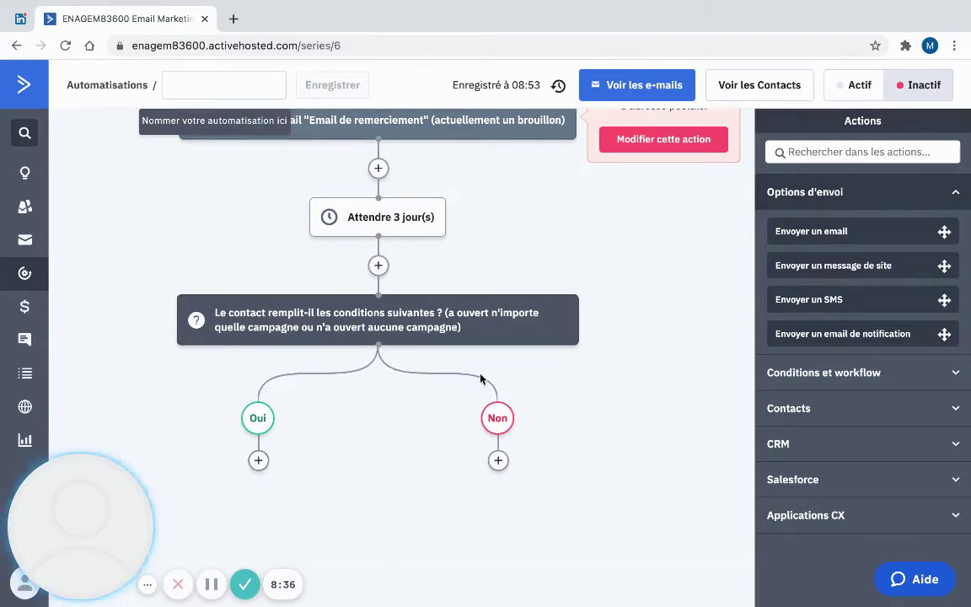
scroll(490, 316, up, 3)
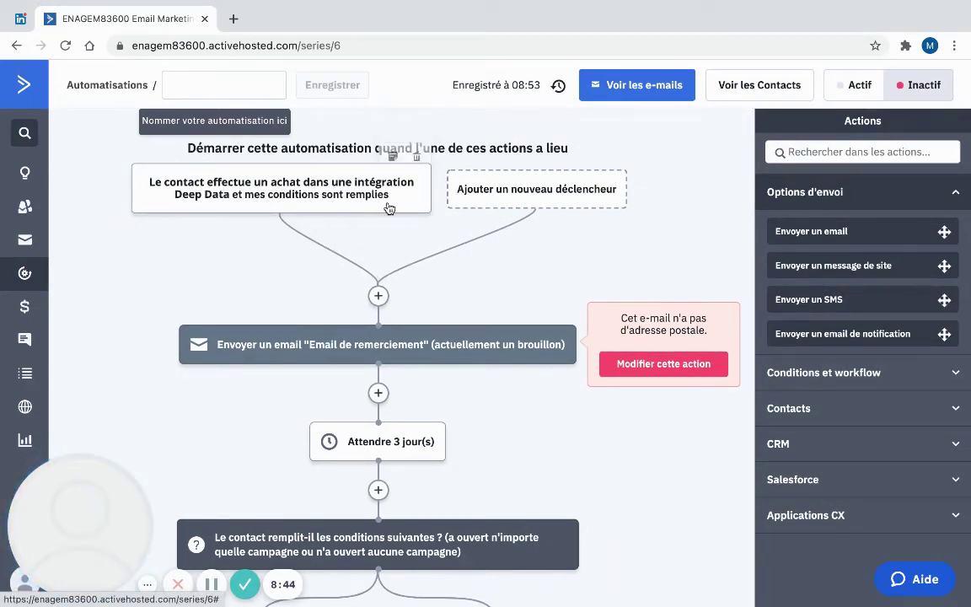
scroll(387, 350, down, 1)
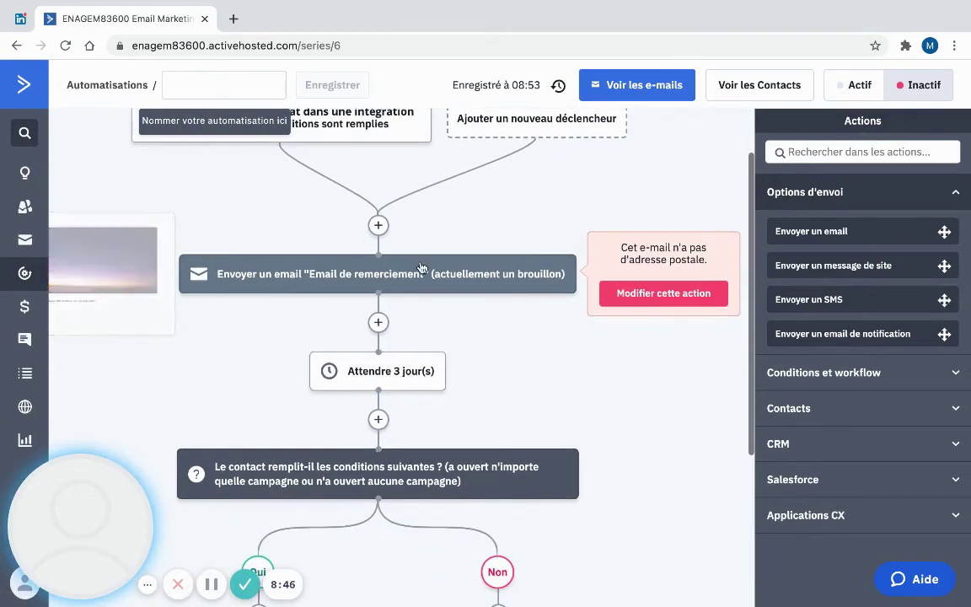
scroll(374, 337, down, 2)
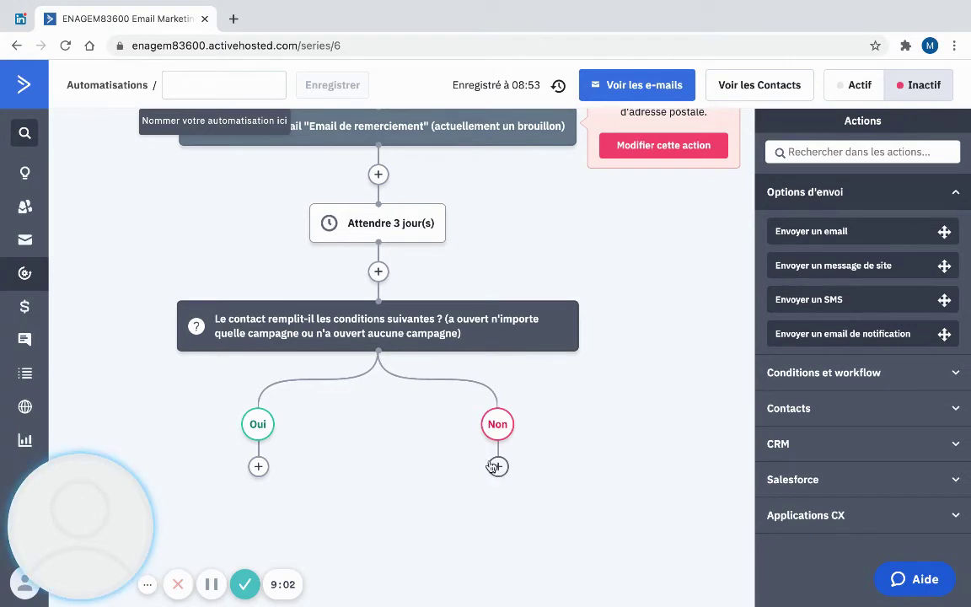
scroll(464, 406, up, 3)
scroll(433, 502, down, 2)
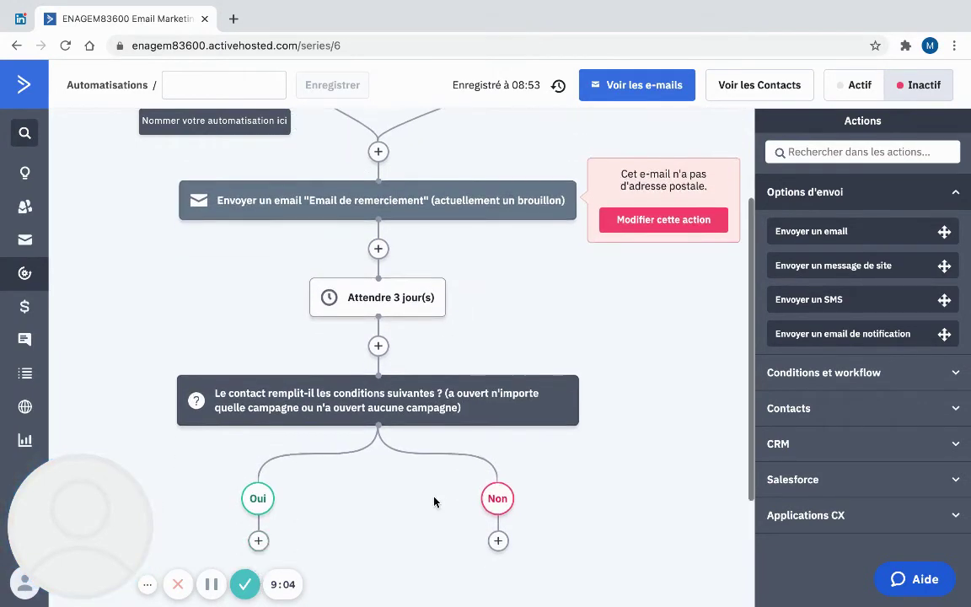
Step: Add a send-email action under the "Non" branch and check which existing emails it offers
click(497, 495)
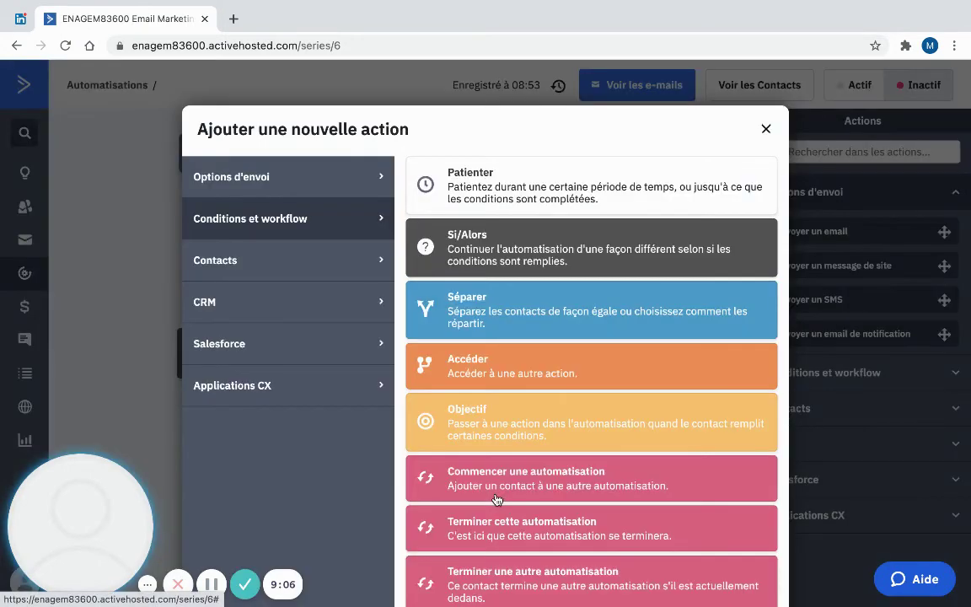
click(331, 183)
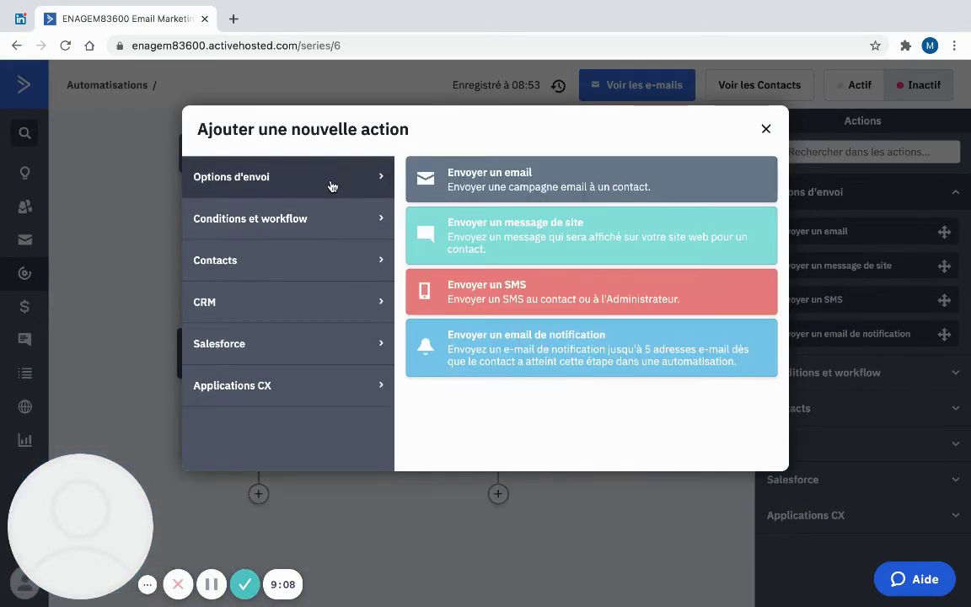
click(484, 190)
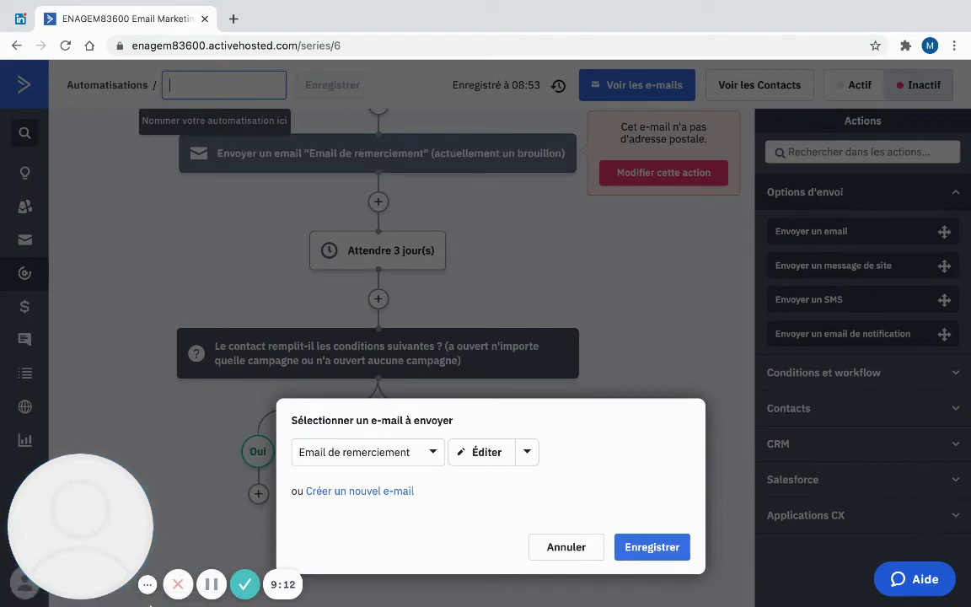
click(431, 453)
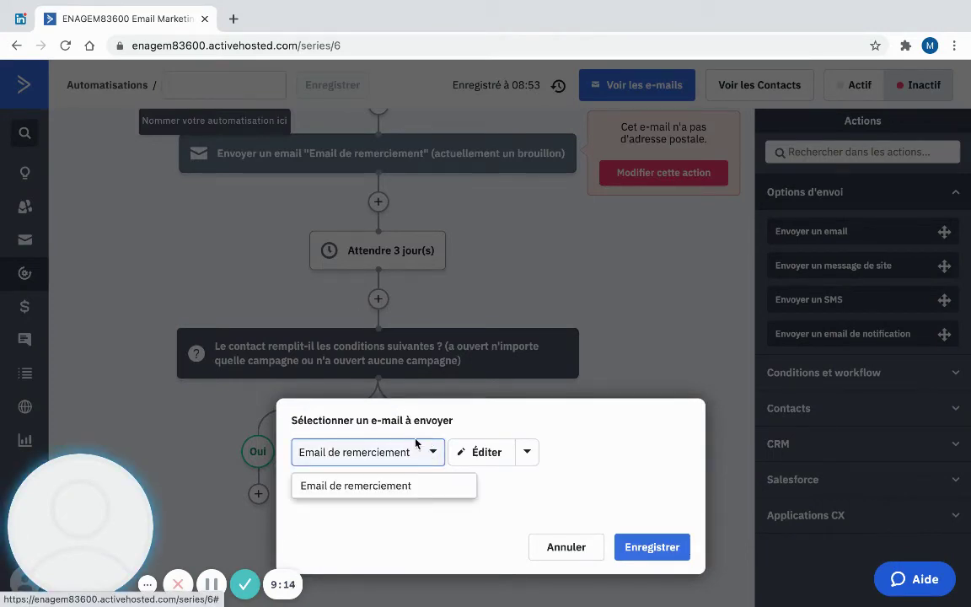
click(431, 455)
Step: Create a new email named "Email de relance" for the "Non" branch's send-email action
click(390, 493)
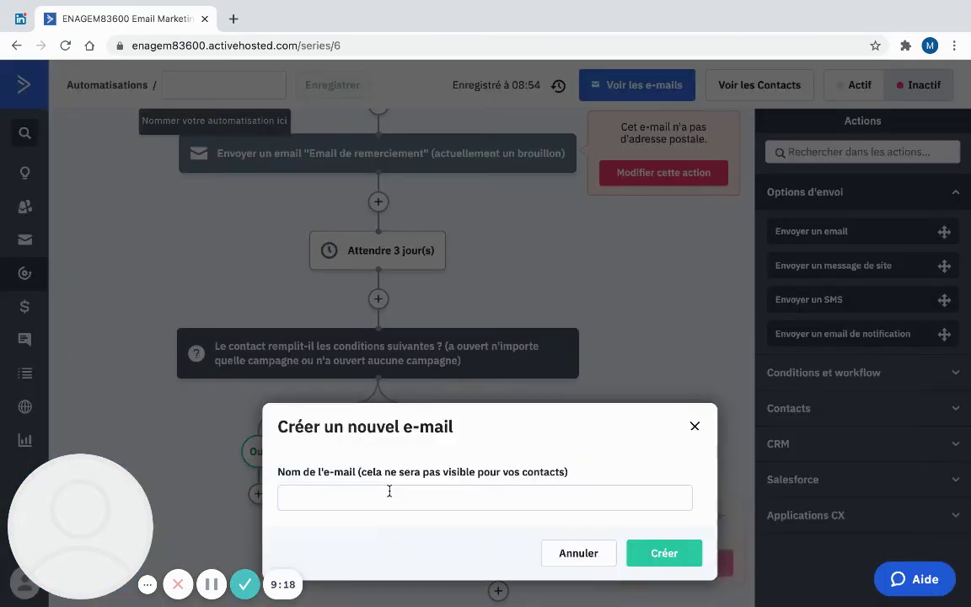
click(389, 492)
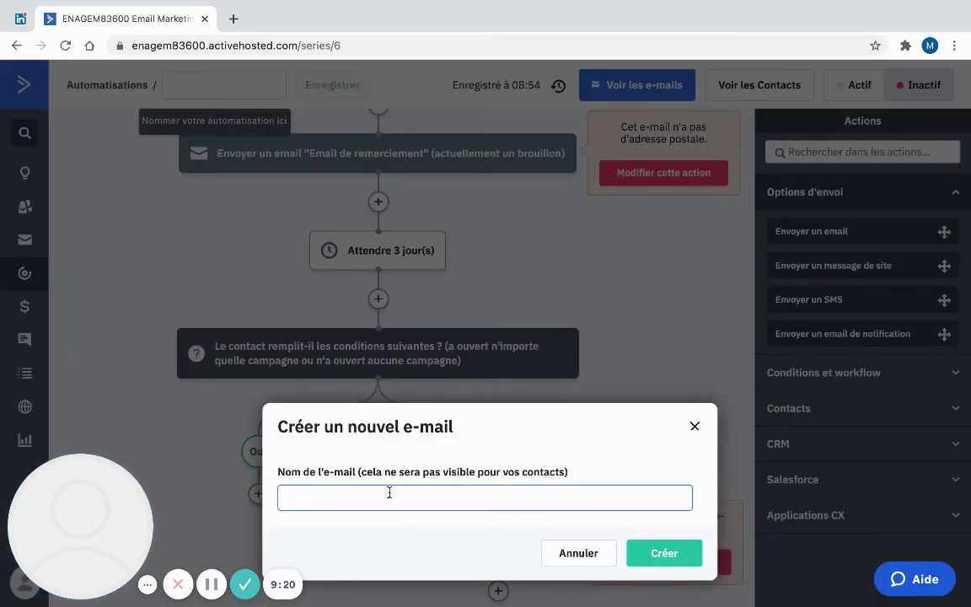
key(BackSpace)
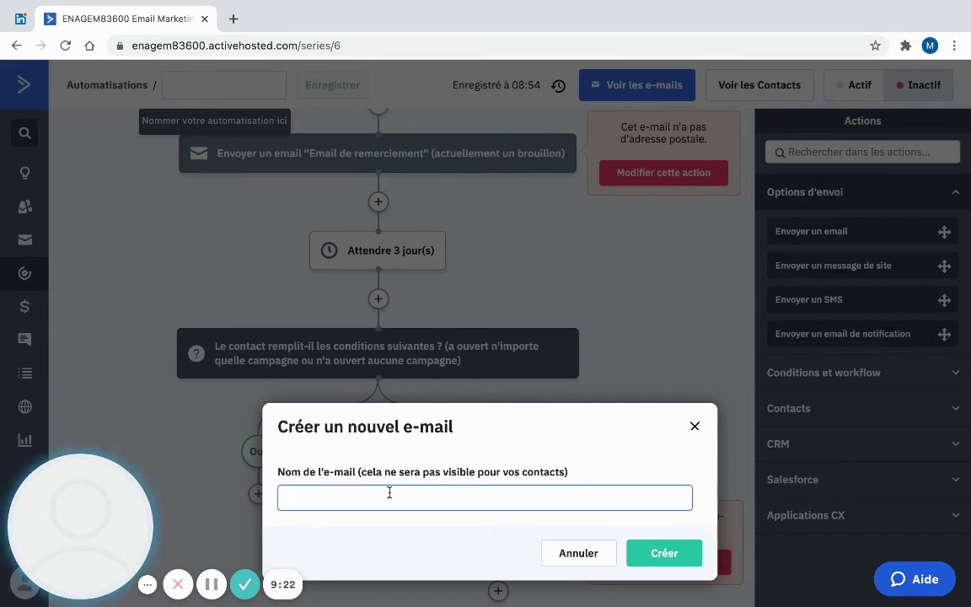
text(Email de relance)
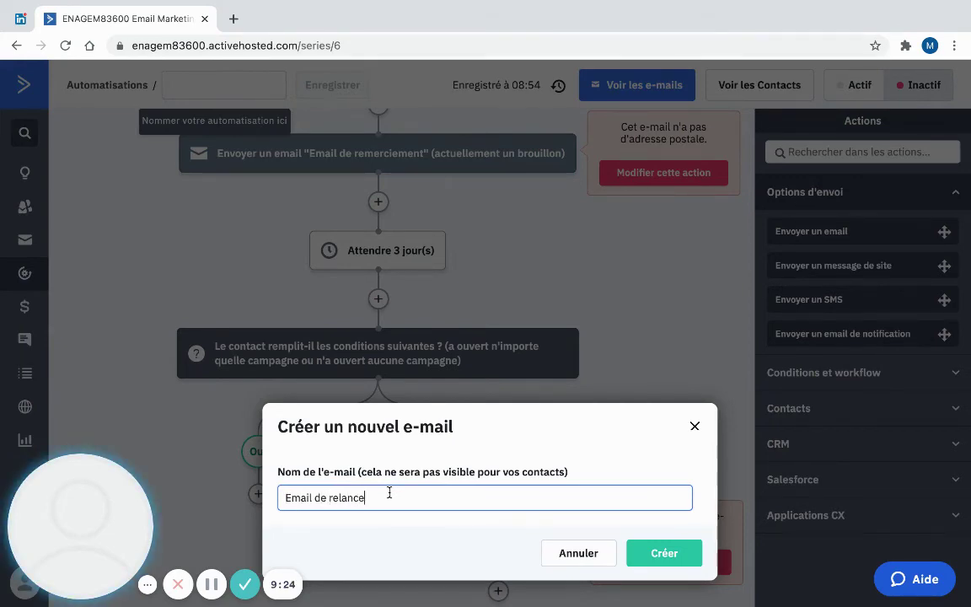
click(669, 554)
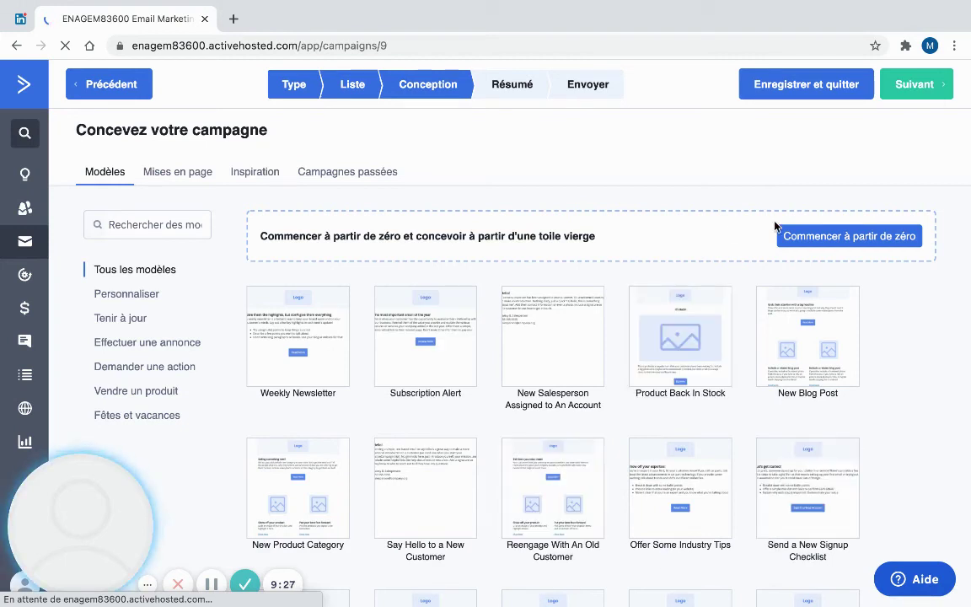
Step: Start the email from scratch with the Standard template type and the subject "T'as pas vu notre email de remerciement"
click(819, 239)
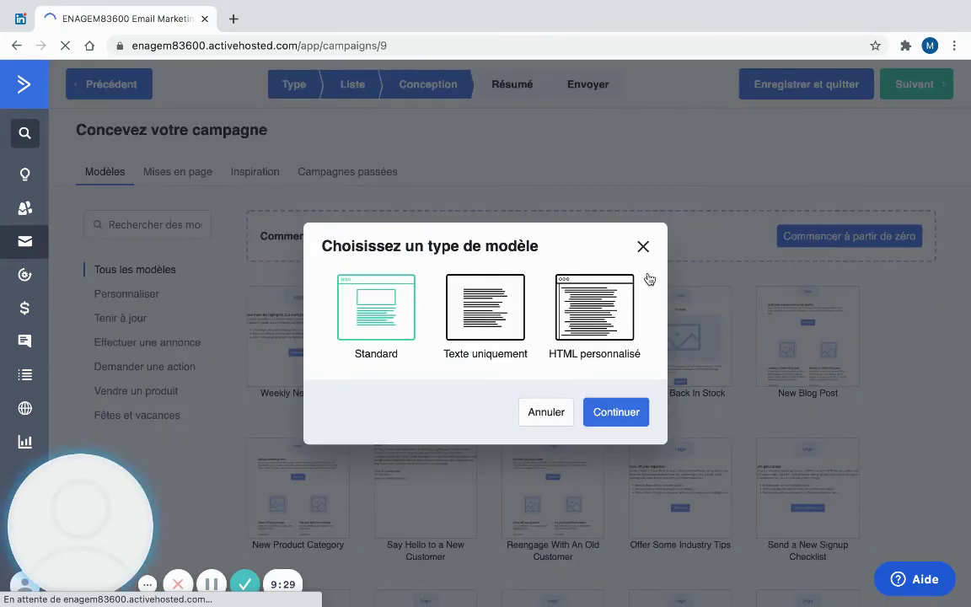
click(610, 415)
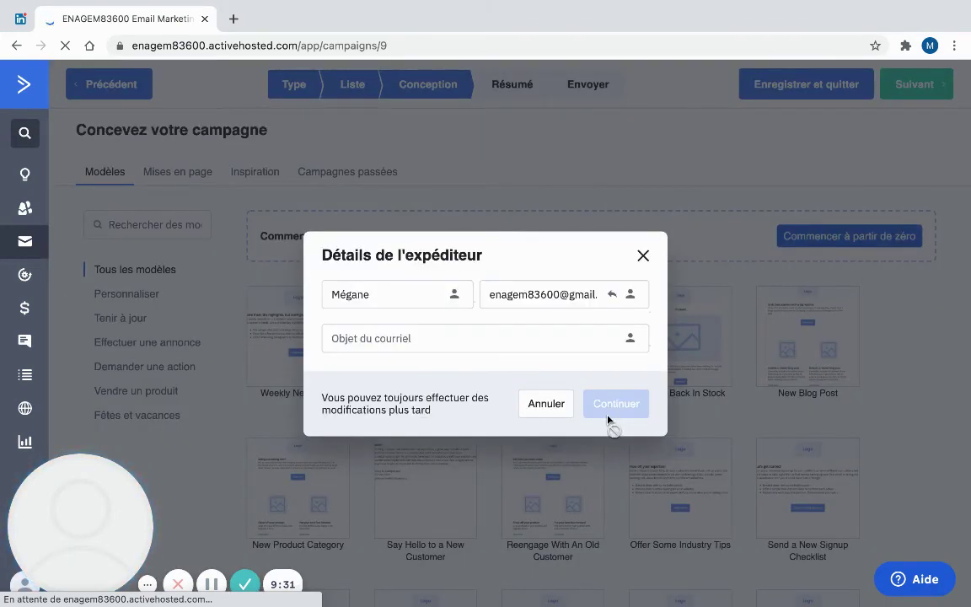
click(482, 342)
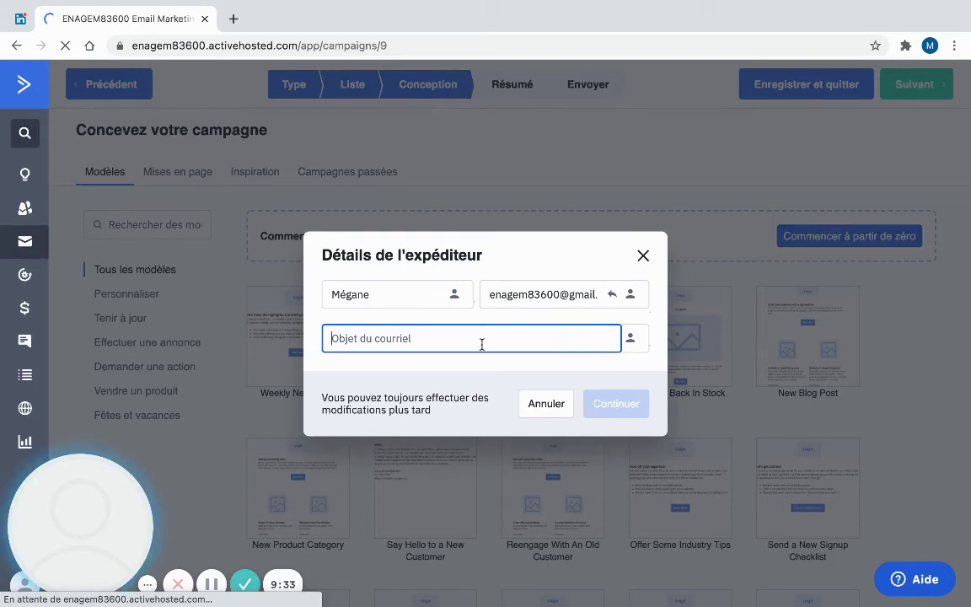
text(T'as p)
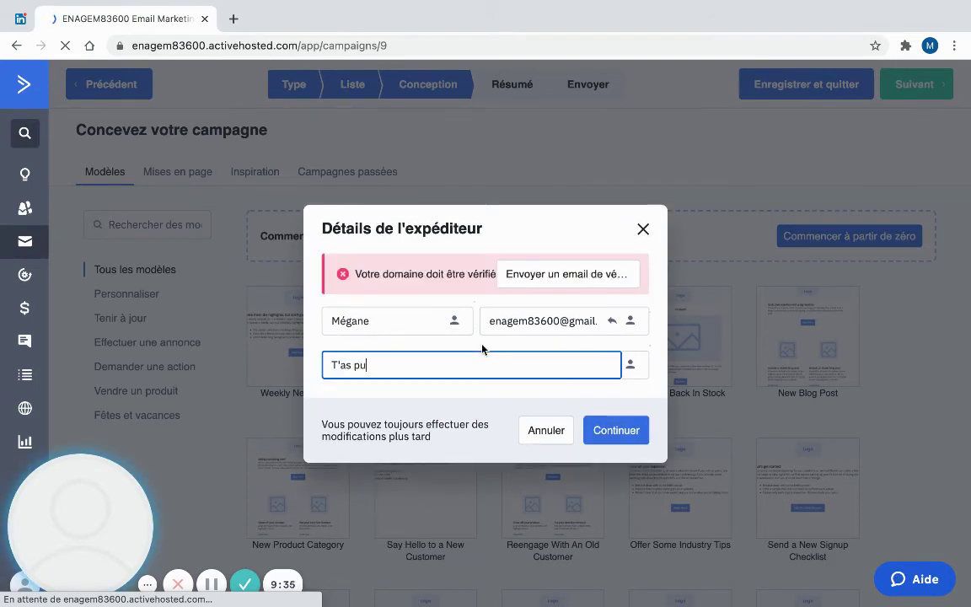
text(as vu n)
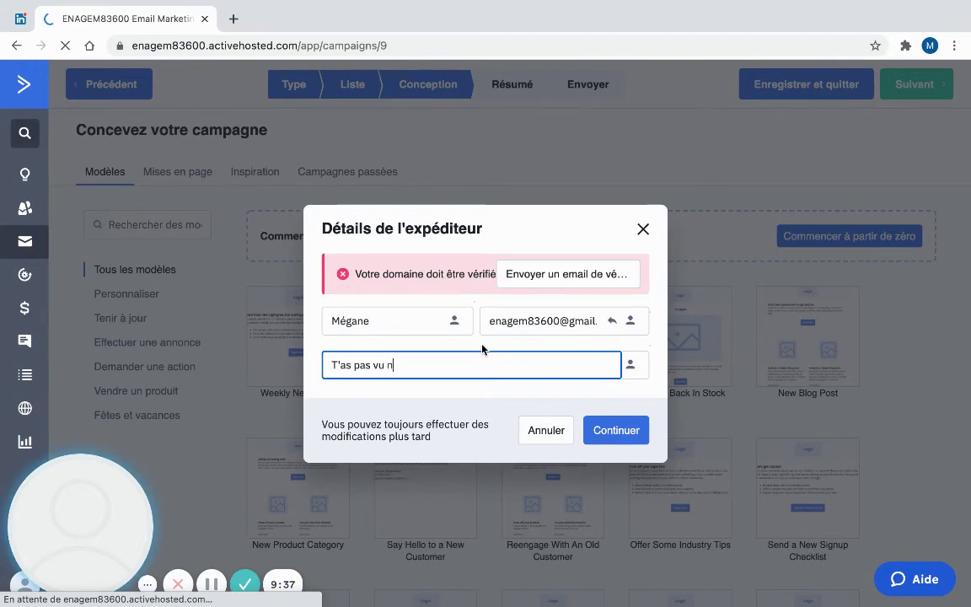
text(otre email de remerciement)
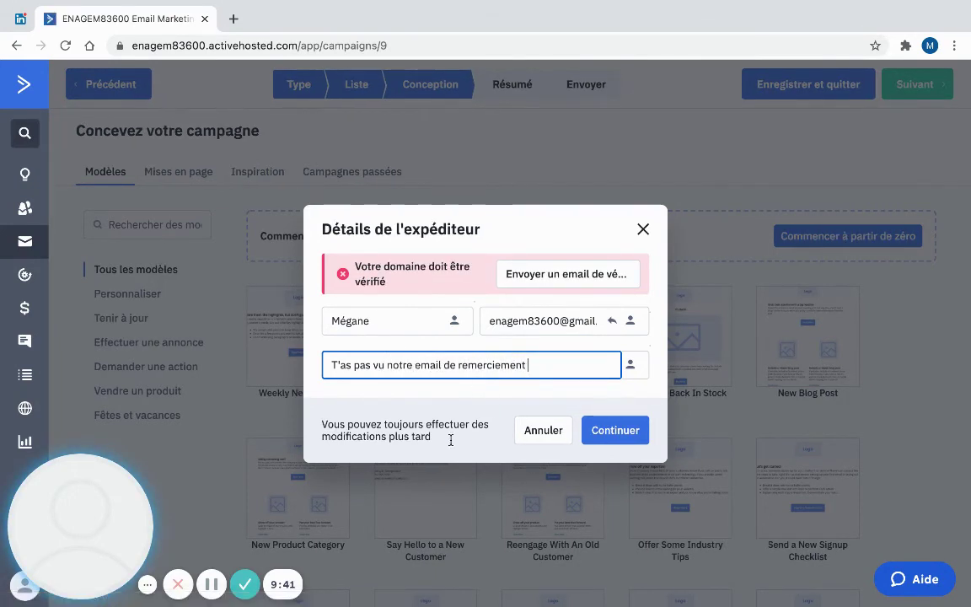
click(616, 430)
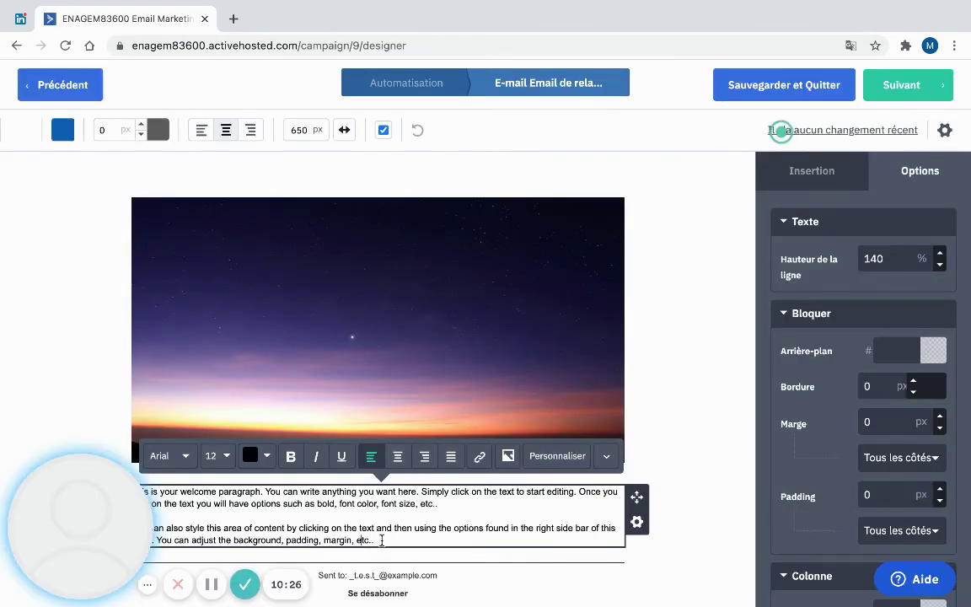
Step: Delete the whole placeholder welcome paragraph below the header image of the follow-up email
drag(373, 540, 179, 507)
key(BackSpace)
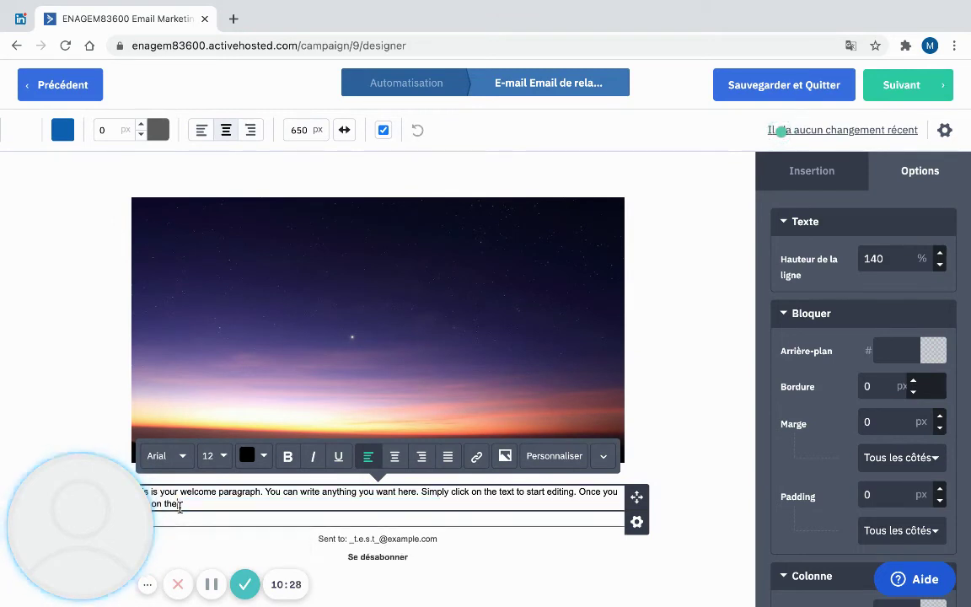
drag(185, 502, 135, 491)
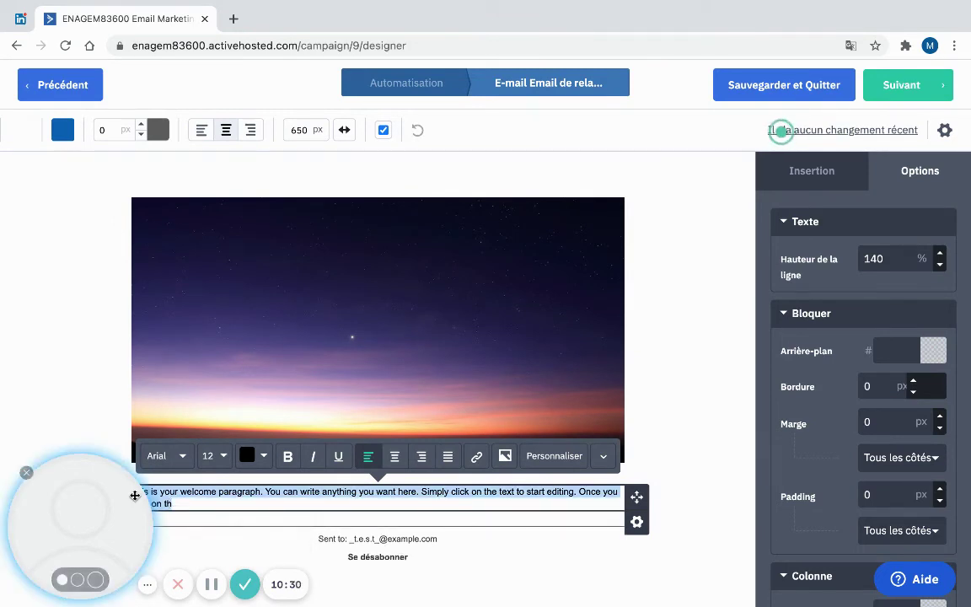
key(BackSpace)
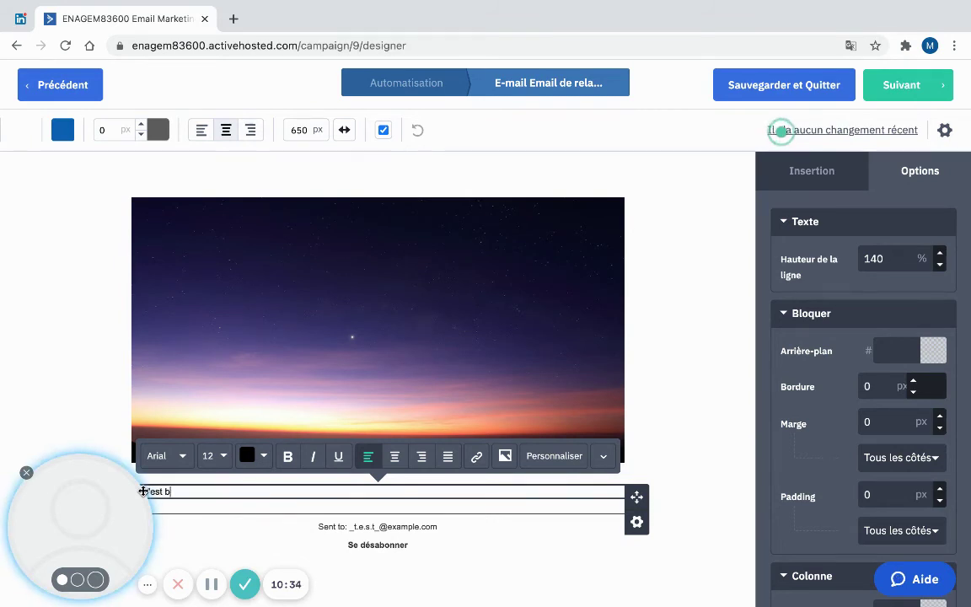
Step: Write "C'est bizarre tu n'as pas vu notre email de remerciement......" as the email's body text
text(C'est bizare)
key(BackSpace)
key(BackSpace)
text(re )
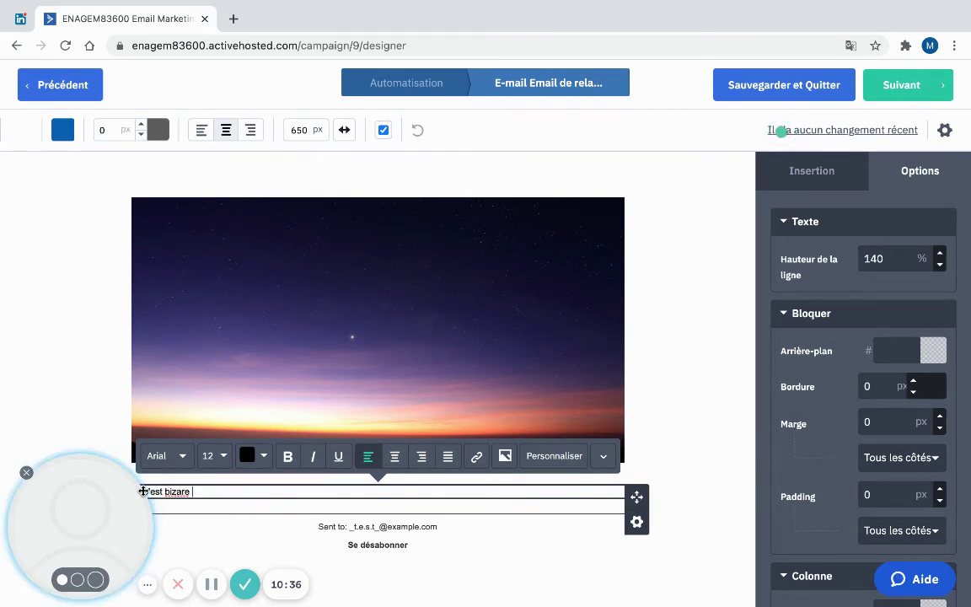
key(BackSpace)
key(BackSpace)
text(re tu n'as )
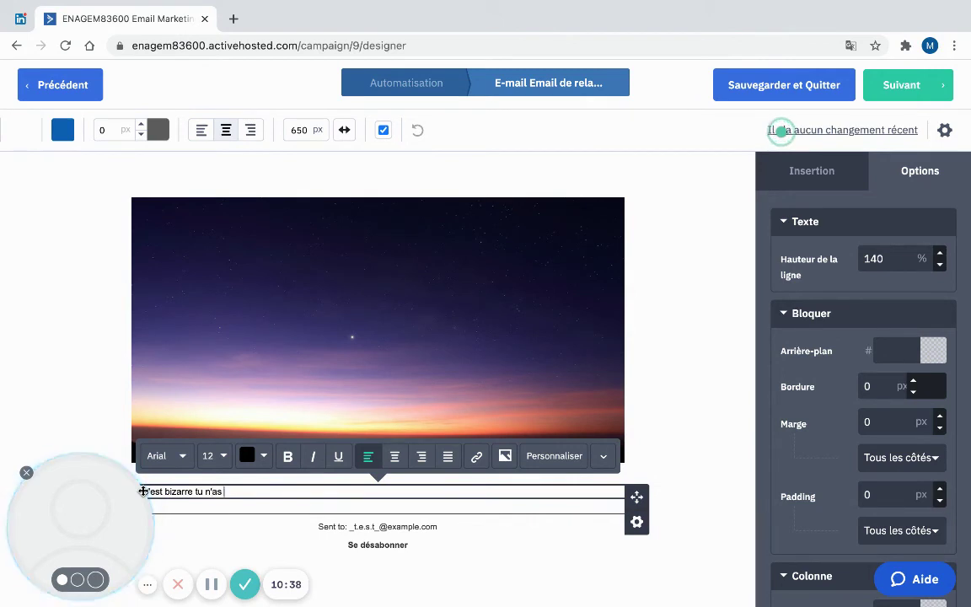
text(pas vu notre em)
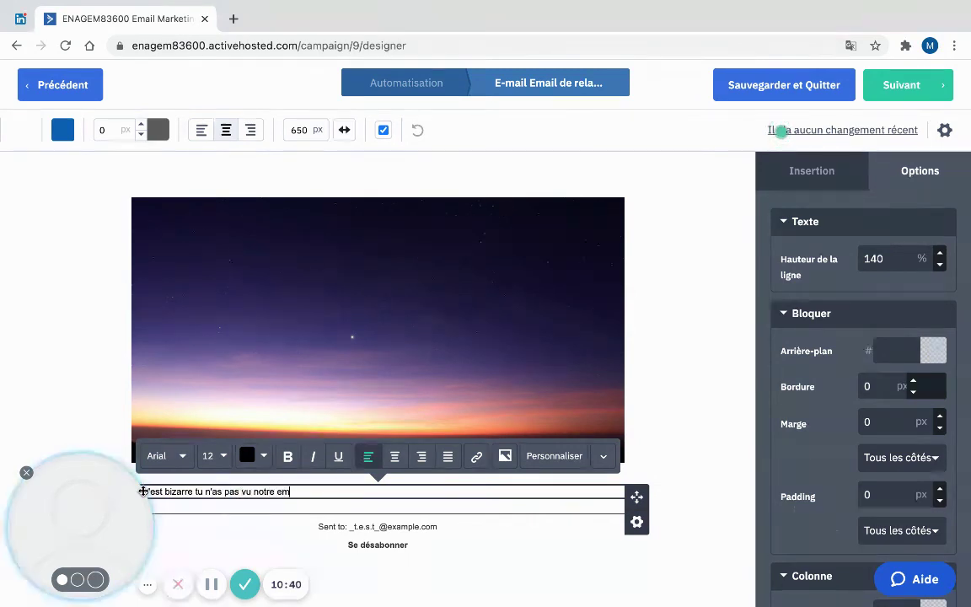
text(ail de remerciem)
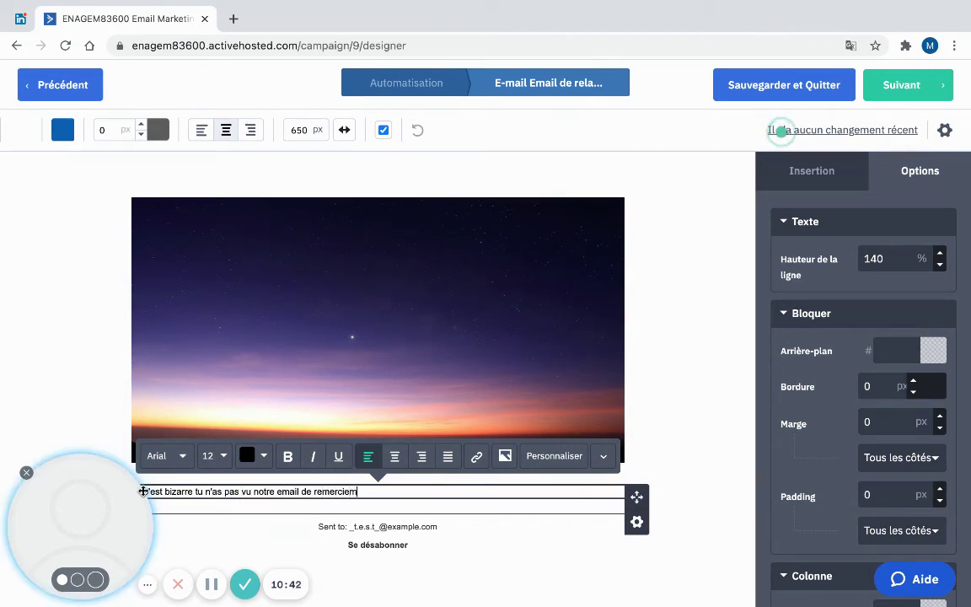
text(ent.)
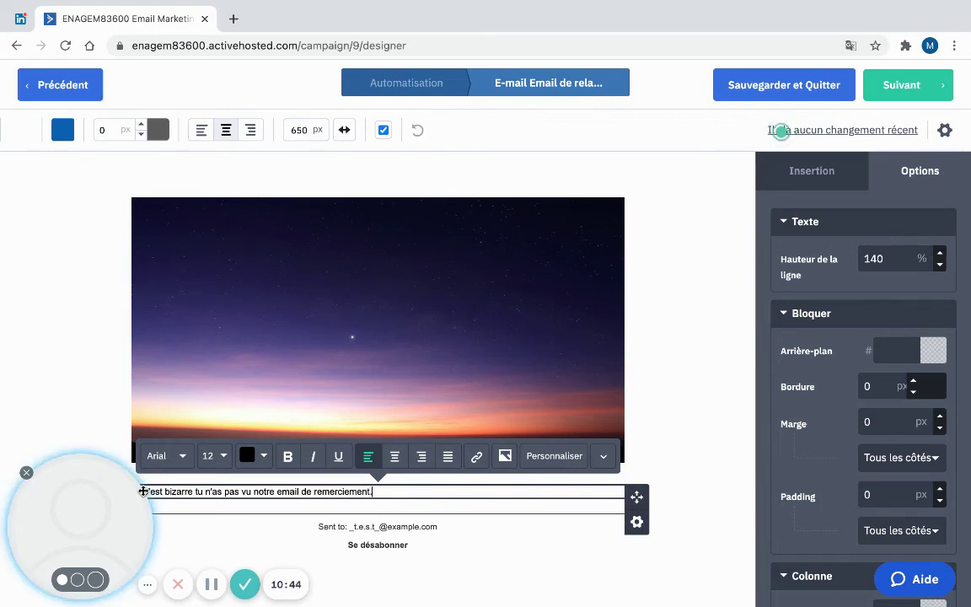
text(.....)
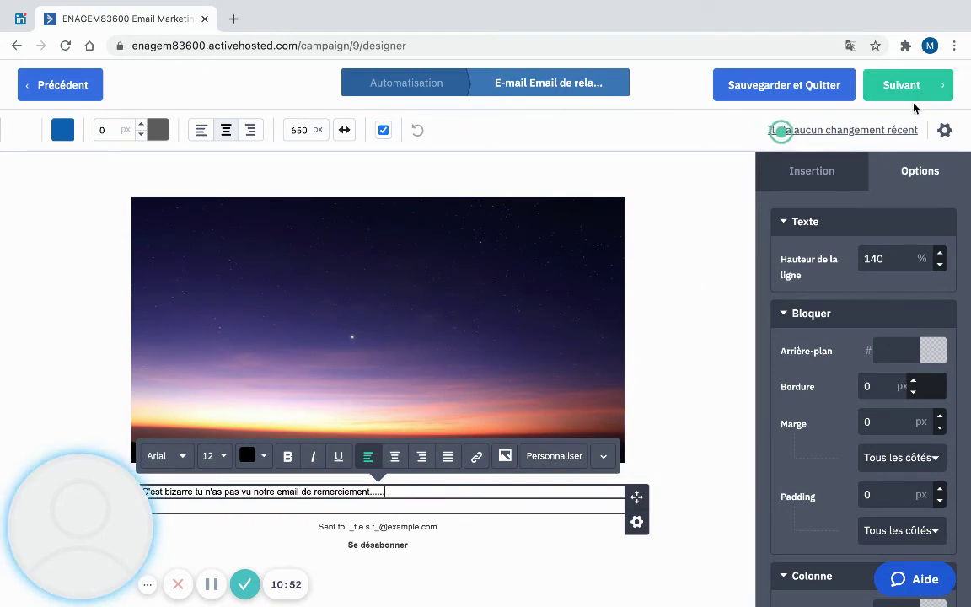
Step: Save and exit the email design, and save "Email de relance" as the email sent under the "Non" branch
click(796, 99)
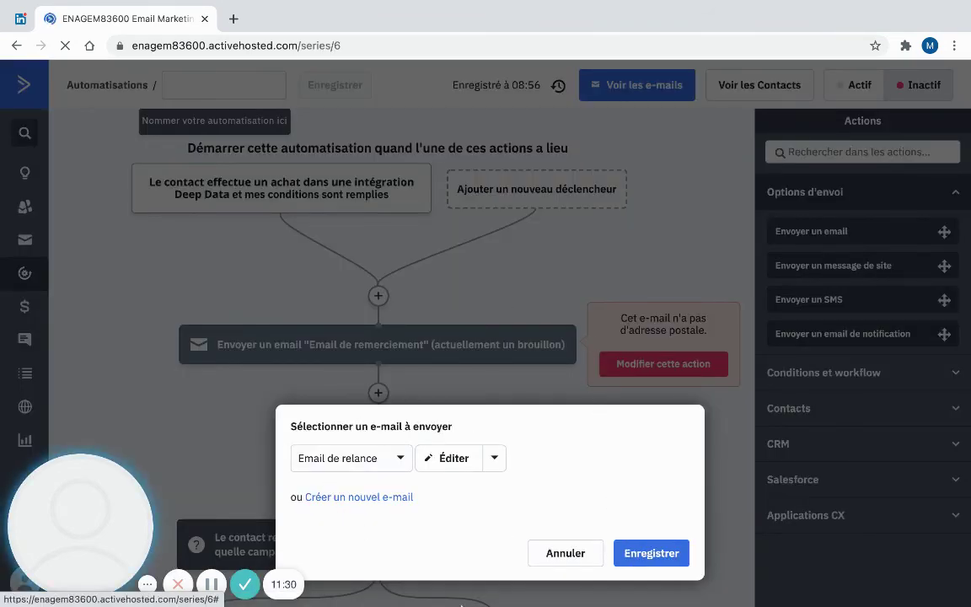
click(651, 554)
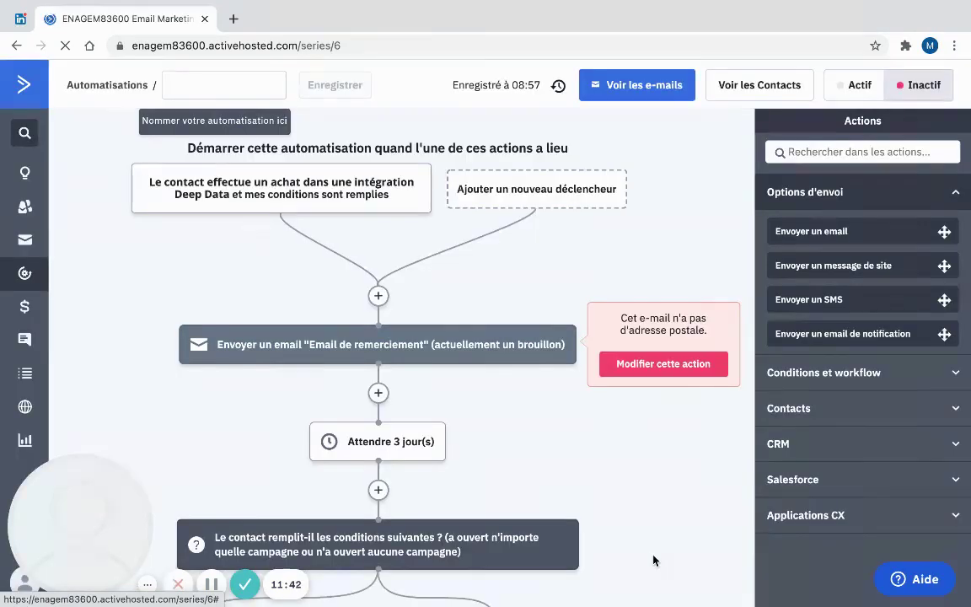
Step: Review the flow from the thank-you email through the wait and condition to the follow-up email under "Non"
scroll(709, 474, down, 3)
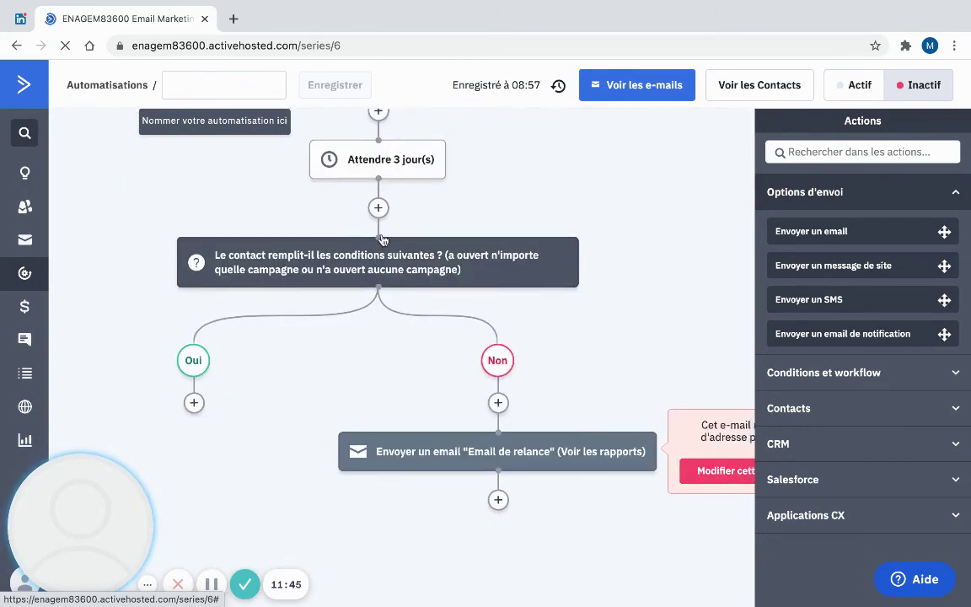
scroll(382, 285, up, 1)
scroll(381, 285, up, 1)
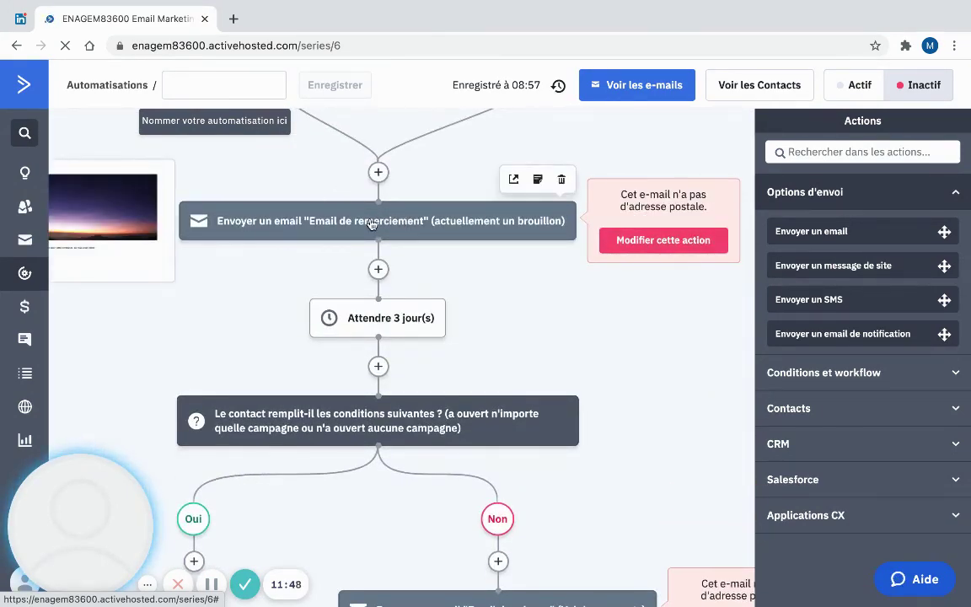
scroll(542, 502, down, 2)
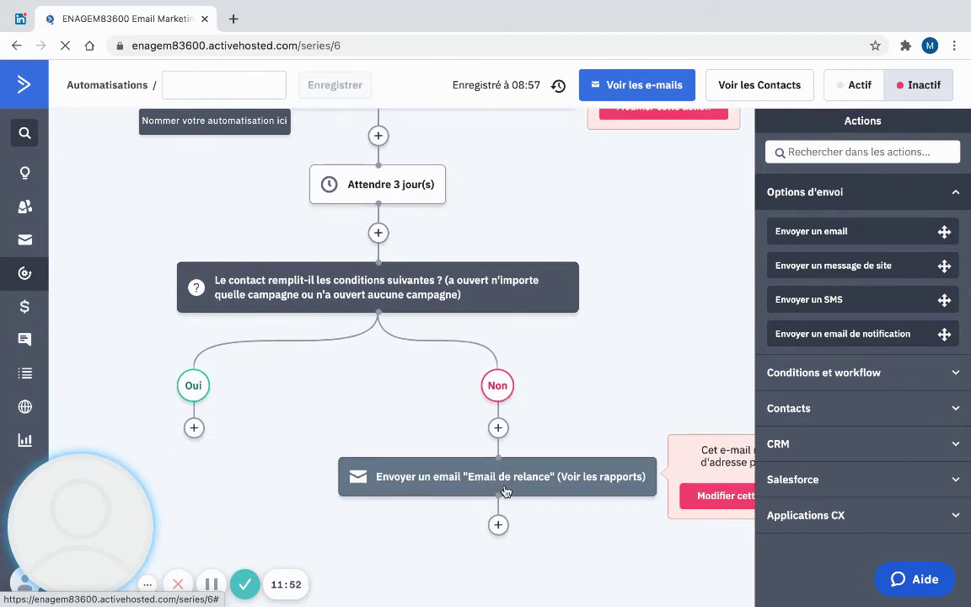
mouse_move(526, 500)
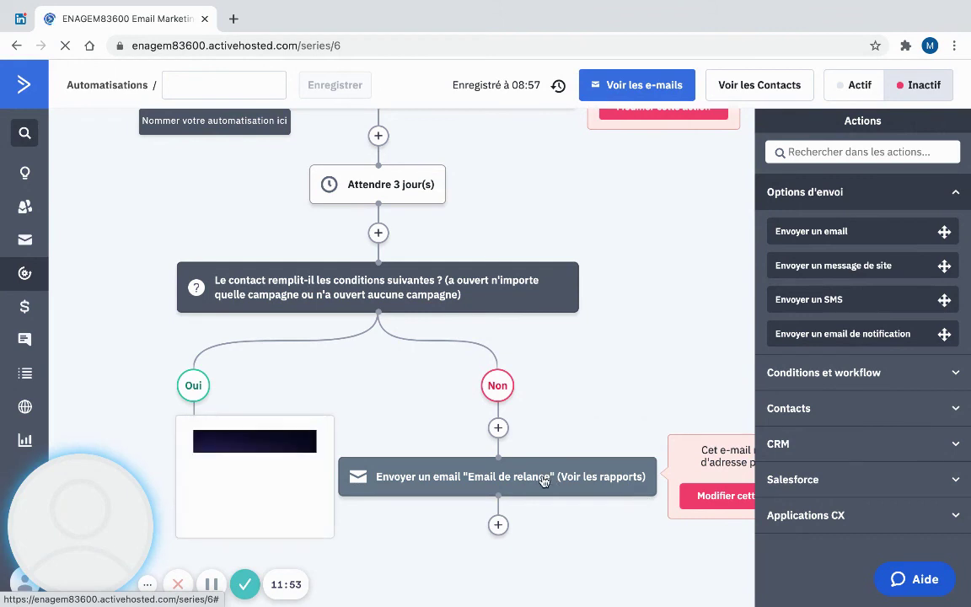
scroll(539, 488, down, 1)
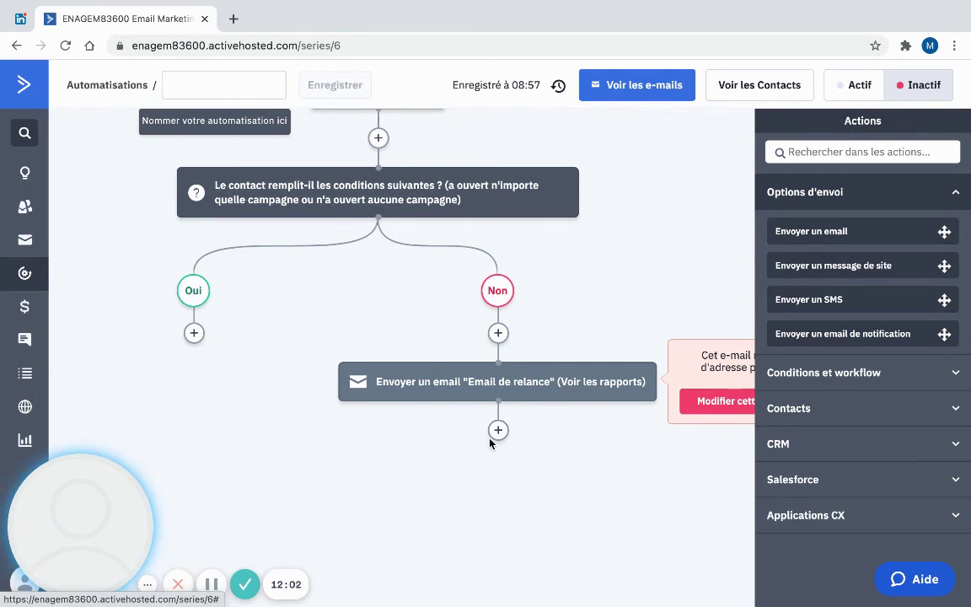
scroll(488, 503, down, 1)
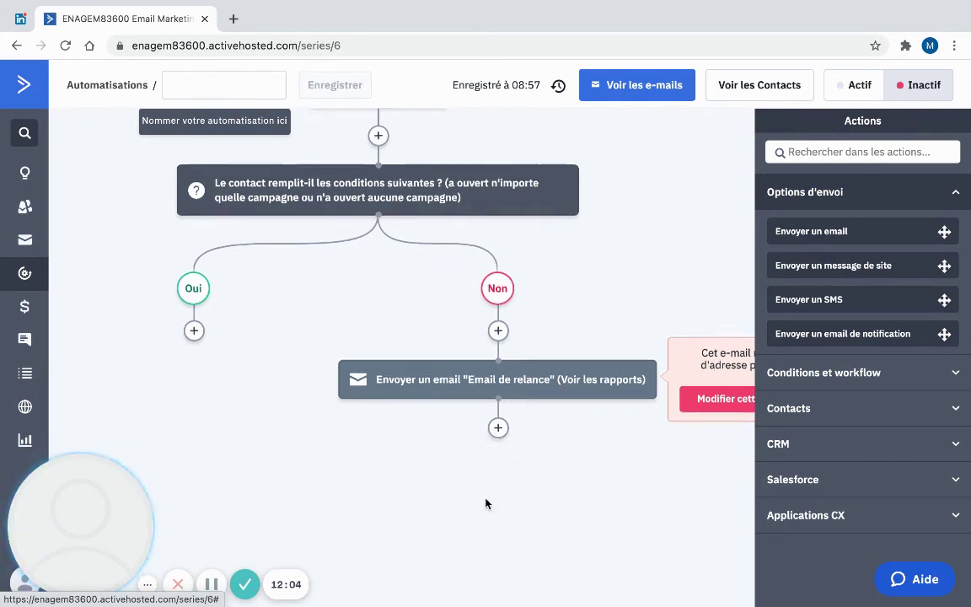
scroll(485, 503, down, 1)
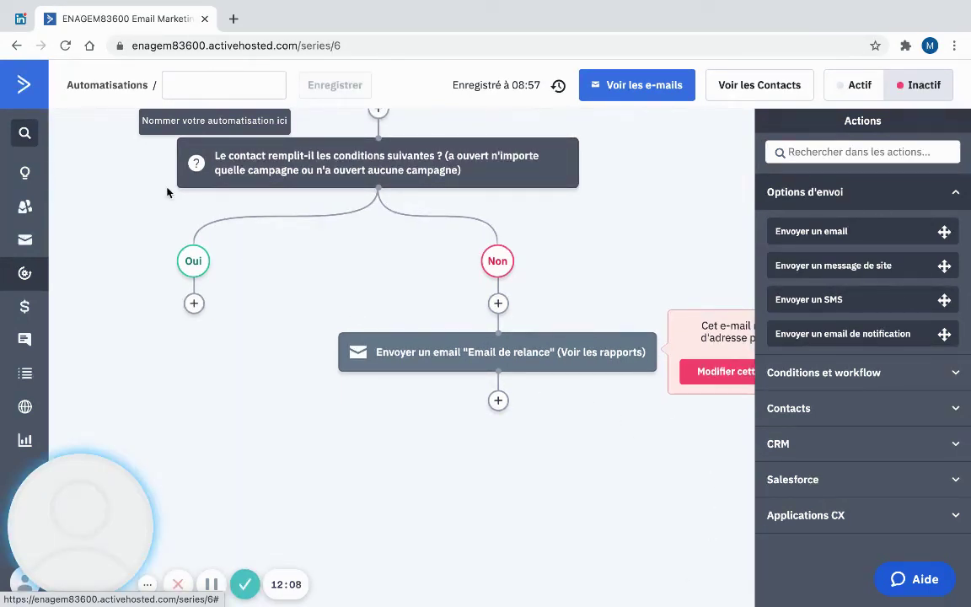
Step: Add a "Terminer cette automatisation" action under the "Oui" branch from the conditions and workflow actions
scroll(168, 191, up, 3)
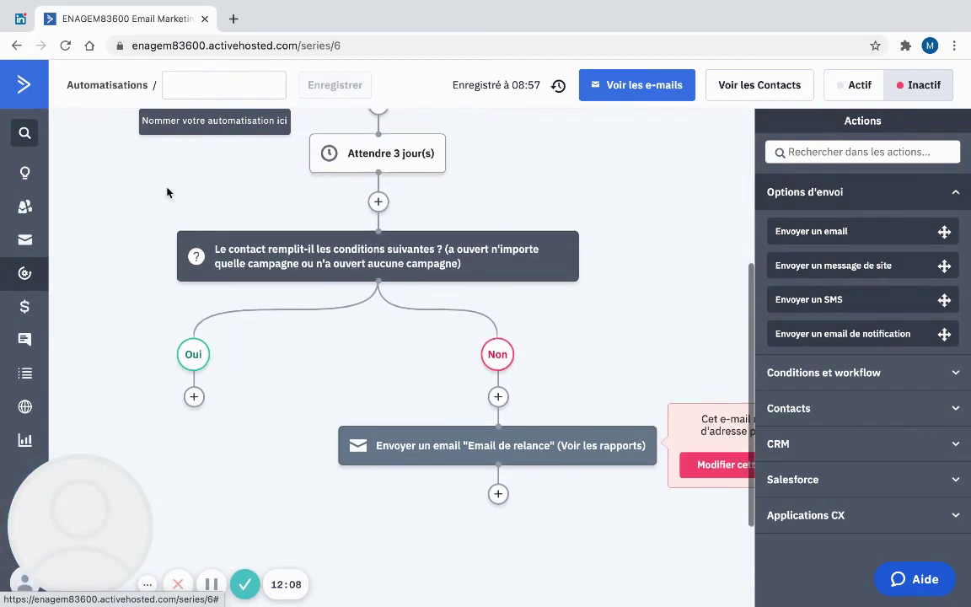
click(193, 399)
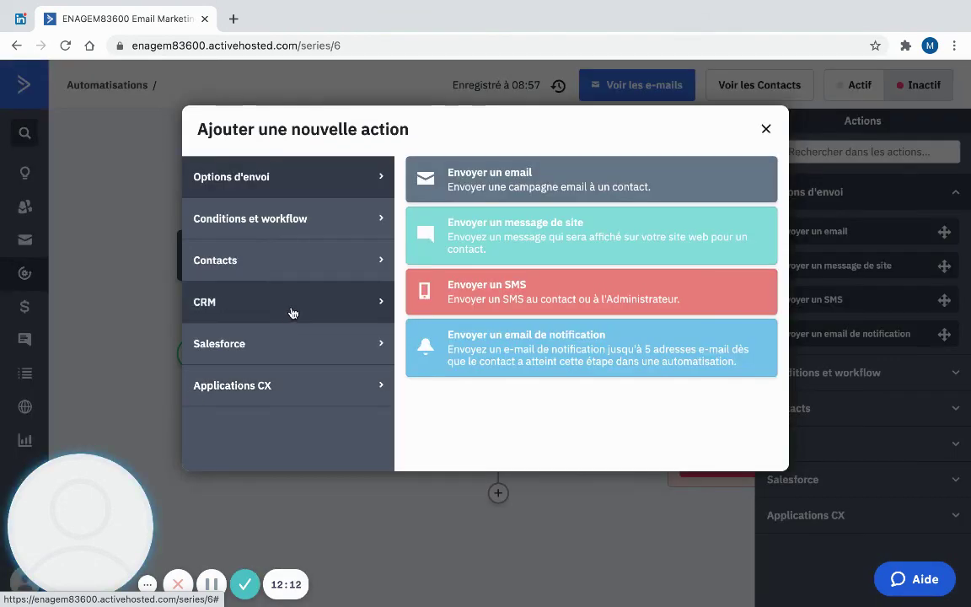
click(305, 219)
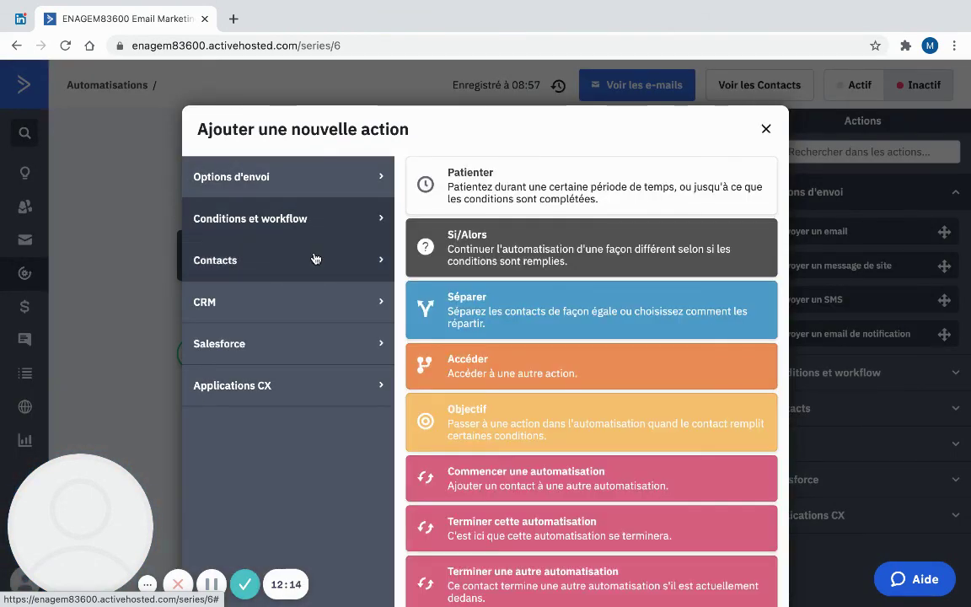
scroll(590, 301, down, 1)
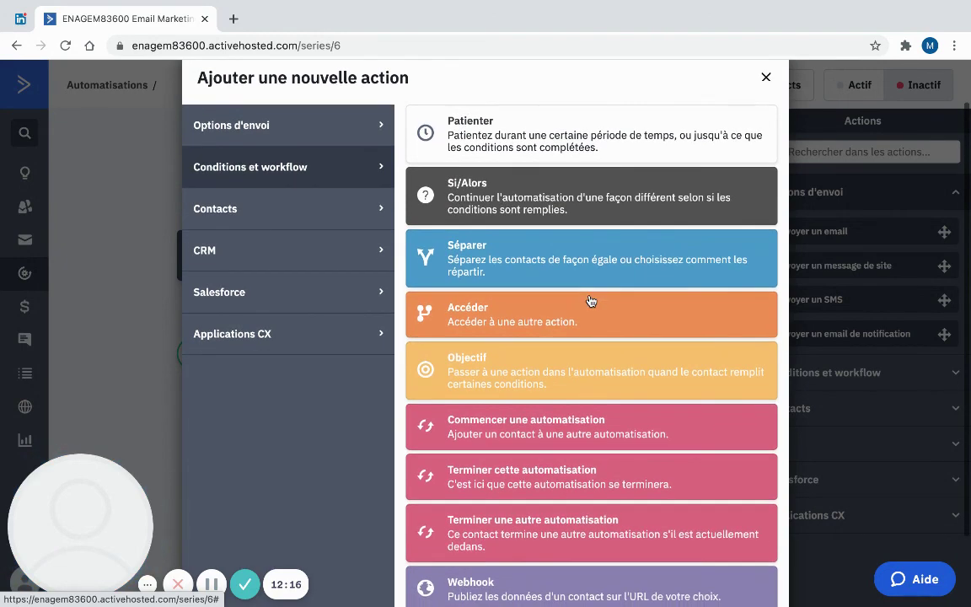
click(545, 478)
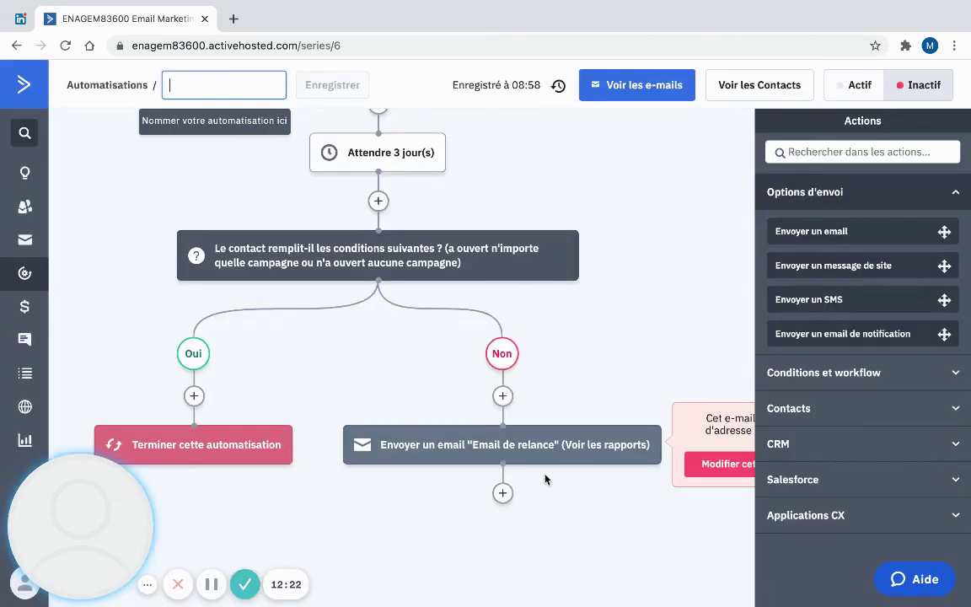
scroll(425, 511, down, 1)
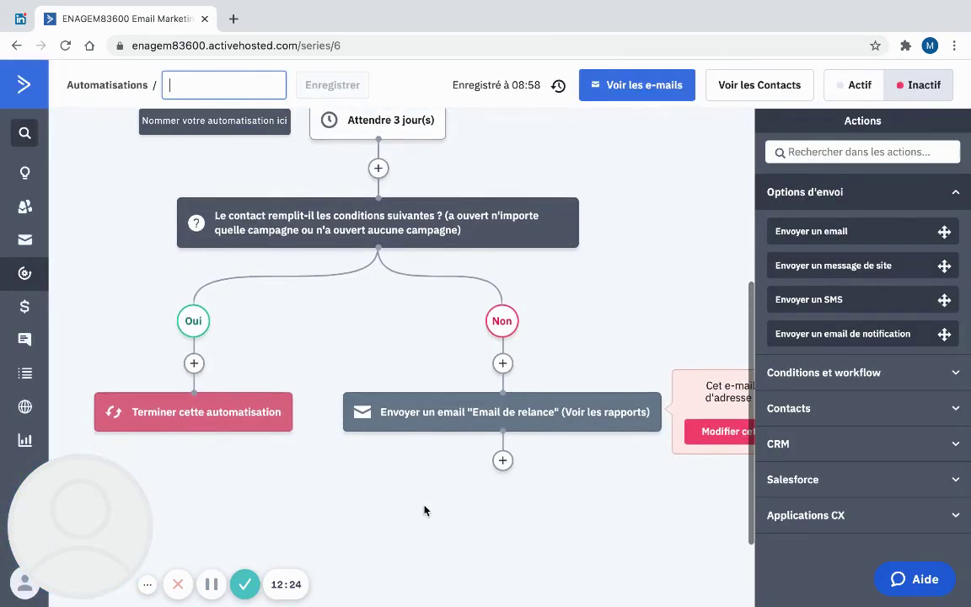
scroll(425, 511, up, 5)
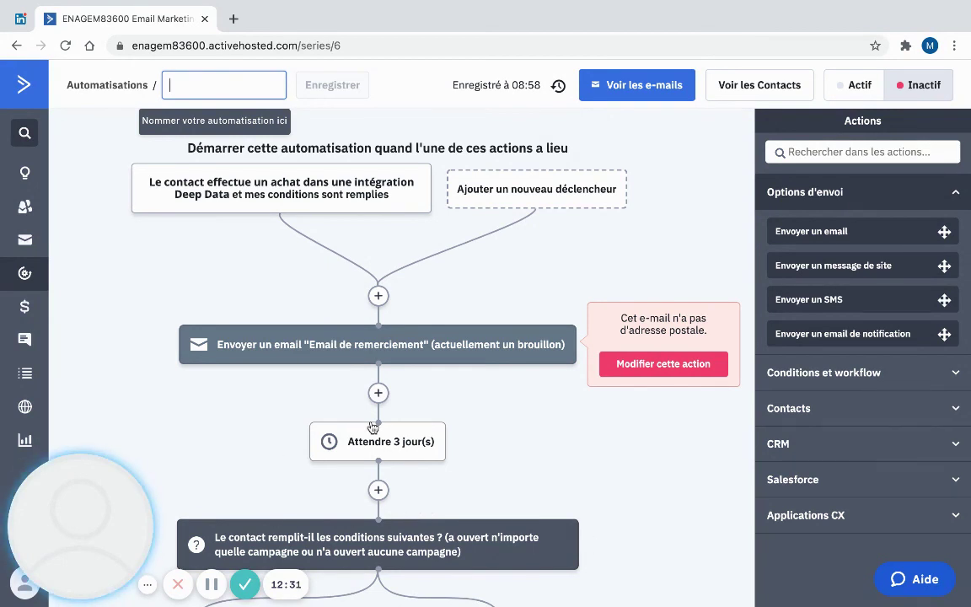
mouse_move(372, 428)
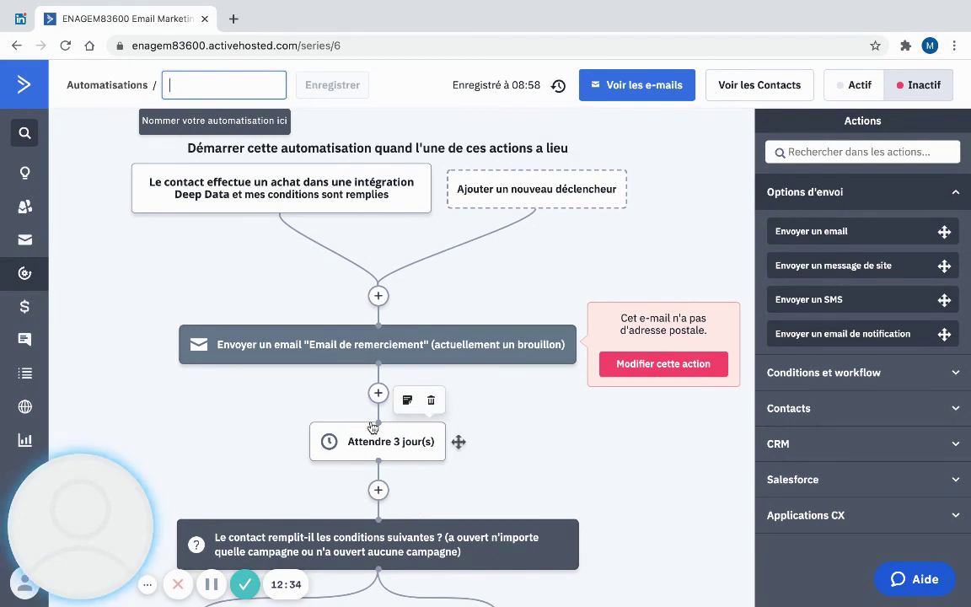